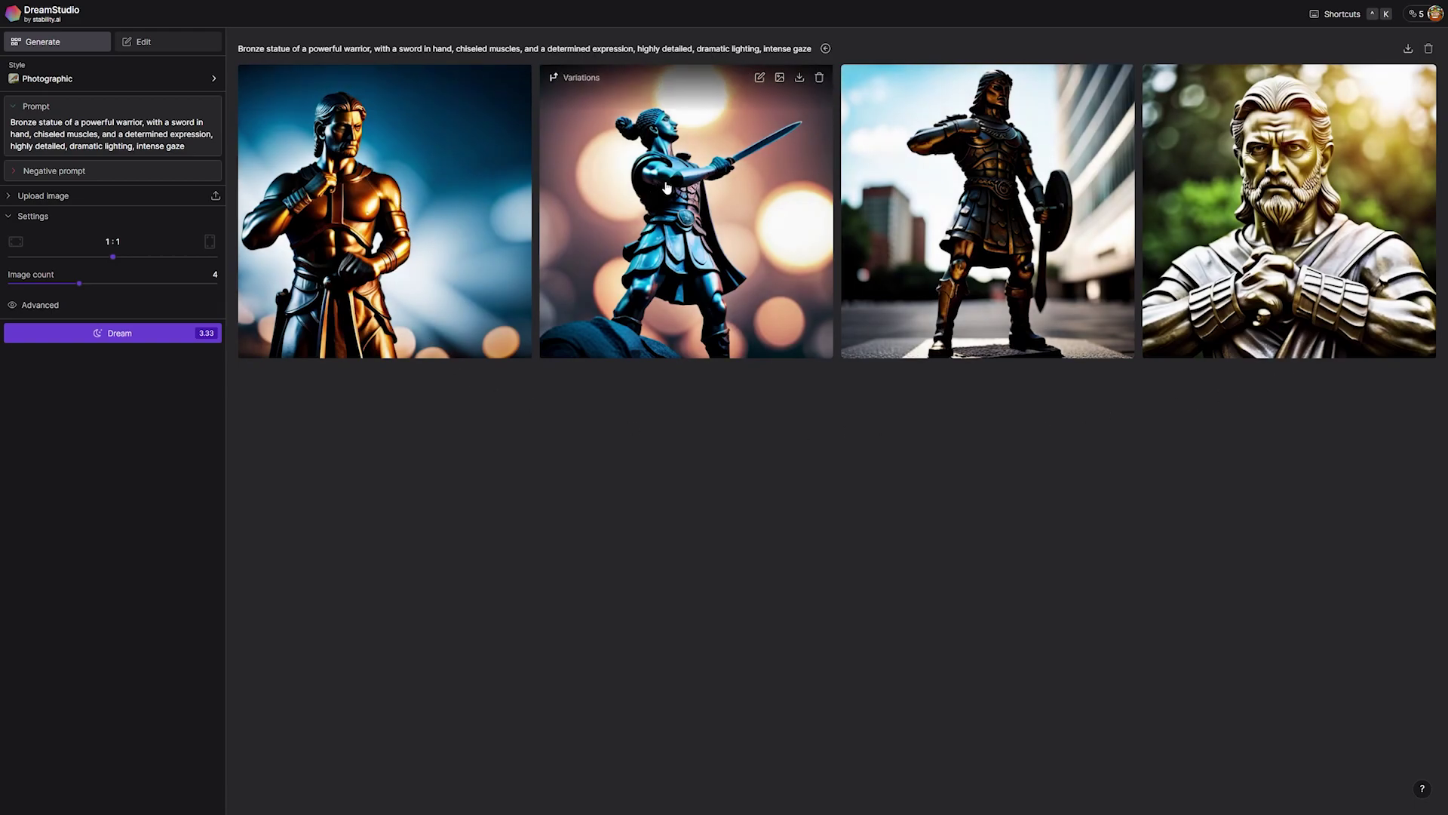
Generate the bronze warrior images in the Anime style, then select the whole prompt text
click(55, 77)
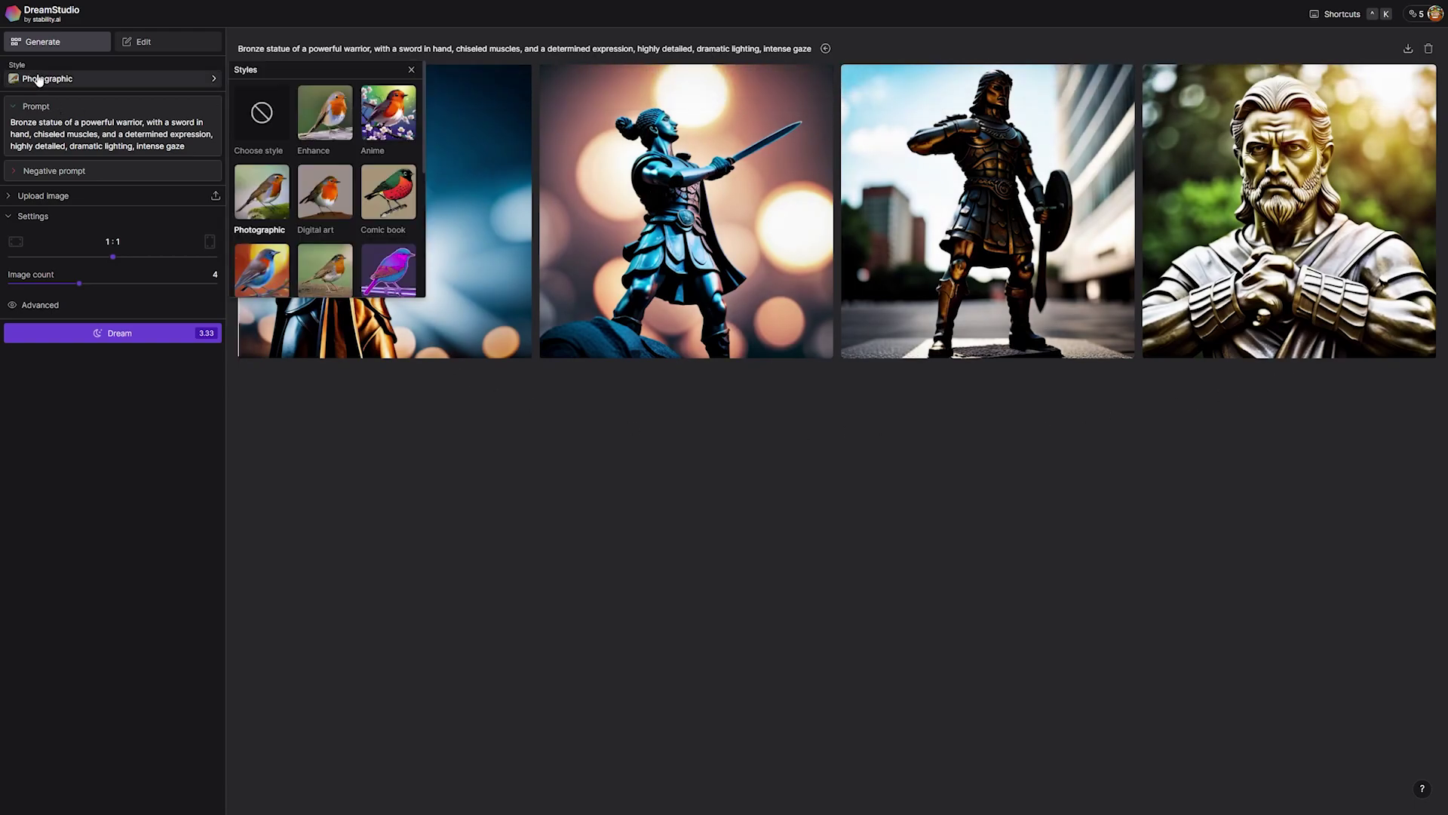
click(373, 118)
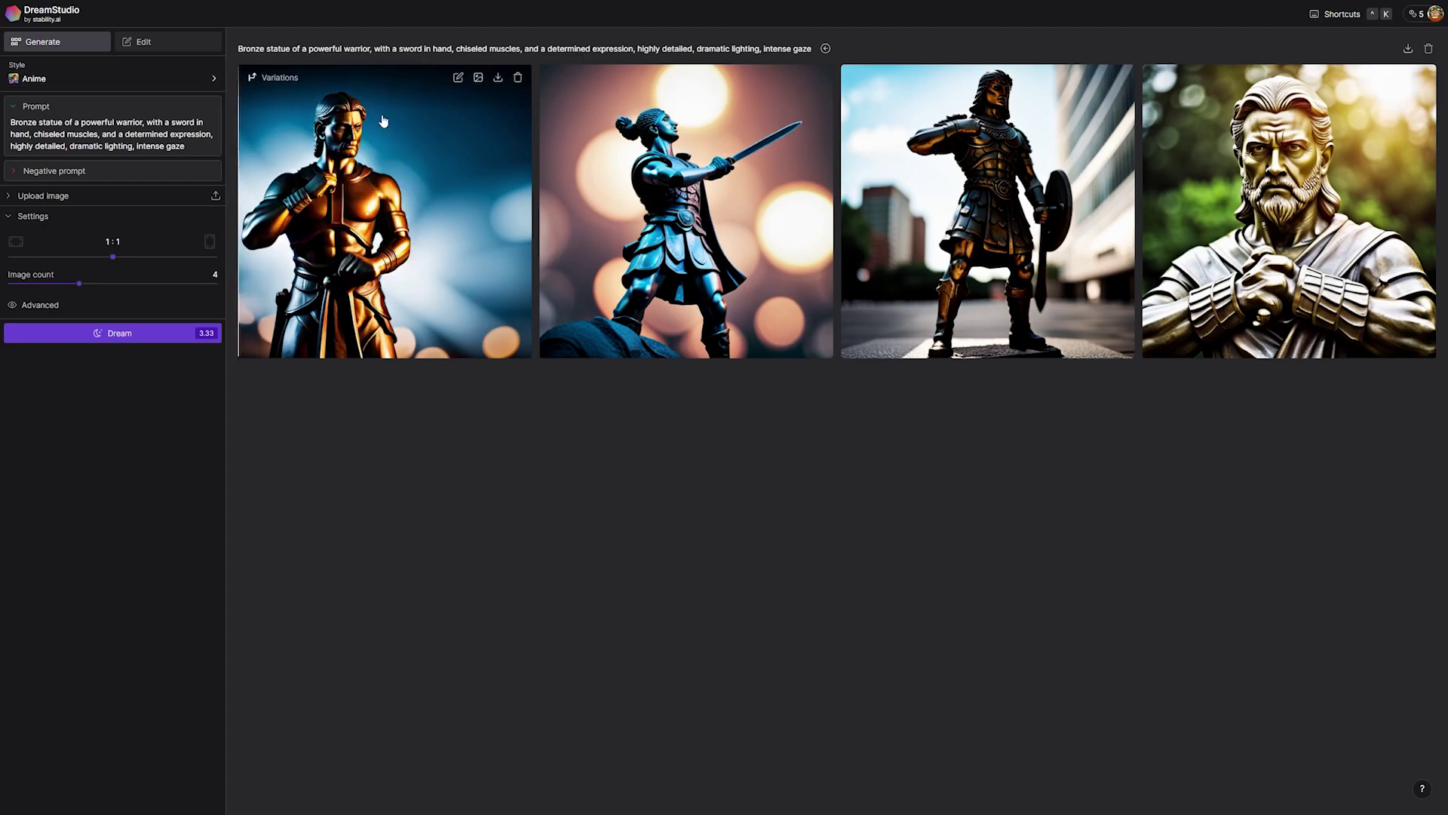
click(110, 334)
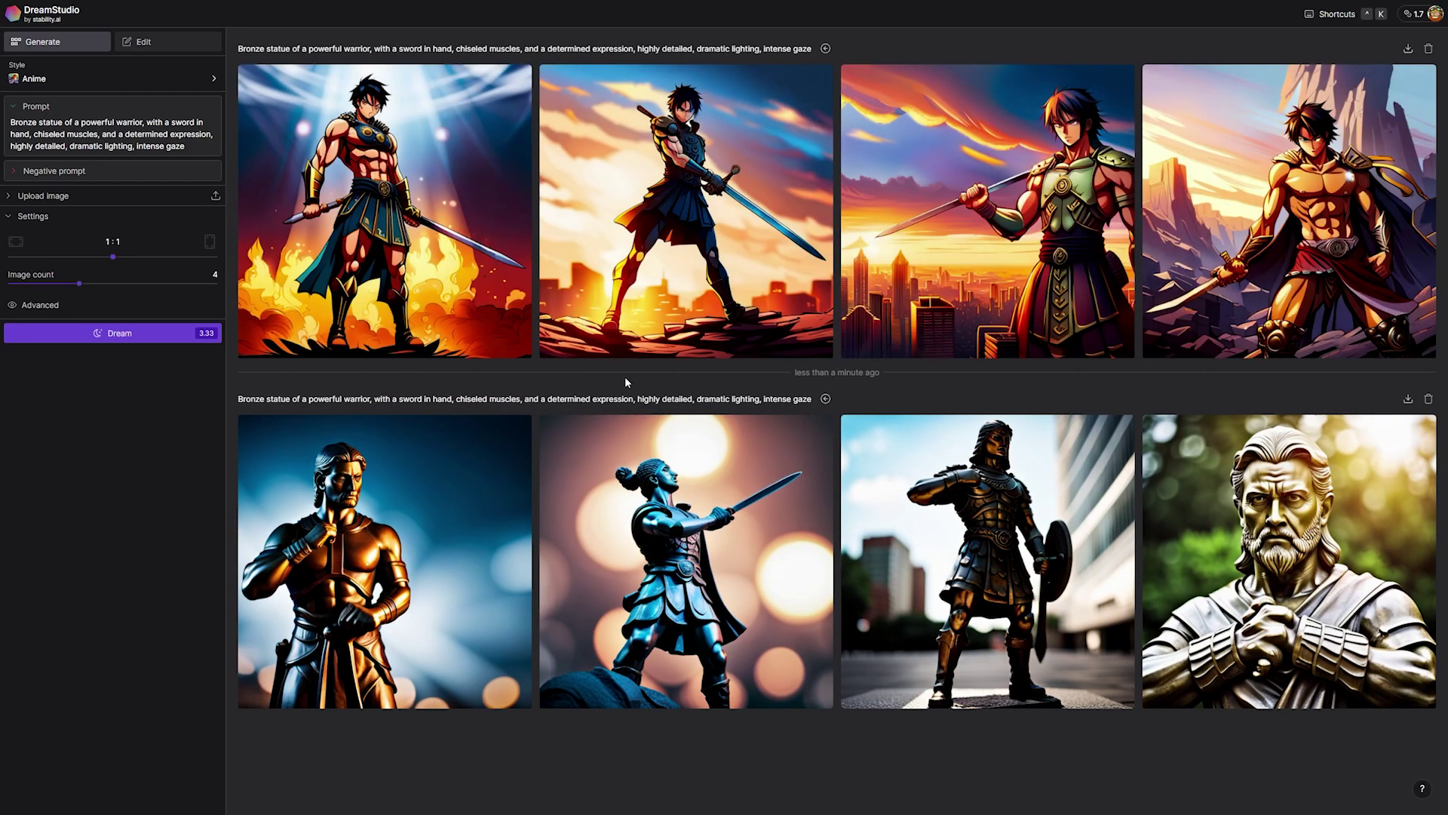
mouse_move(723, 253)
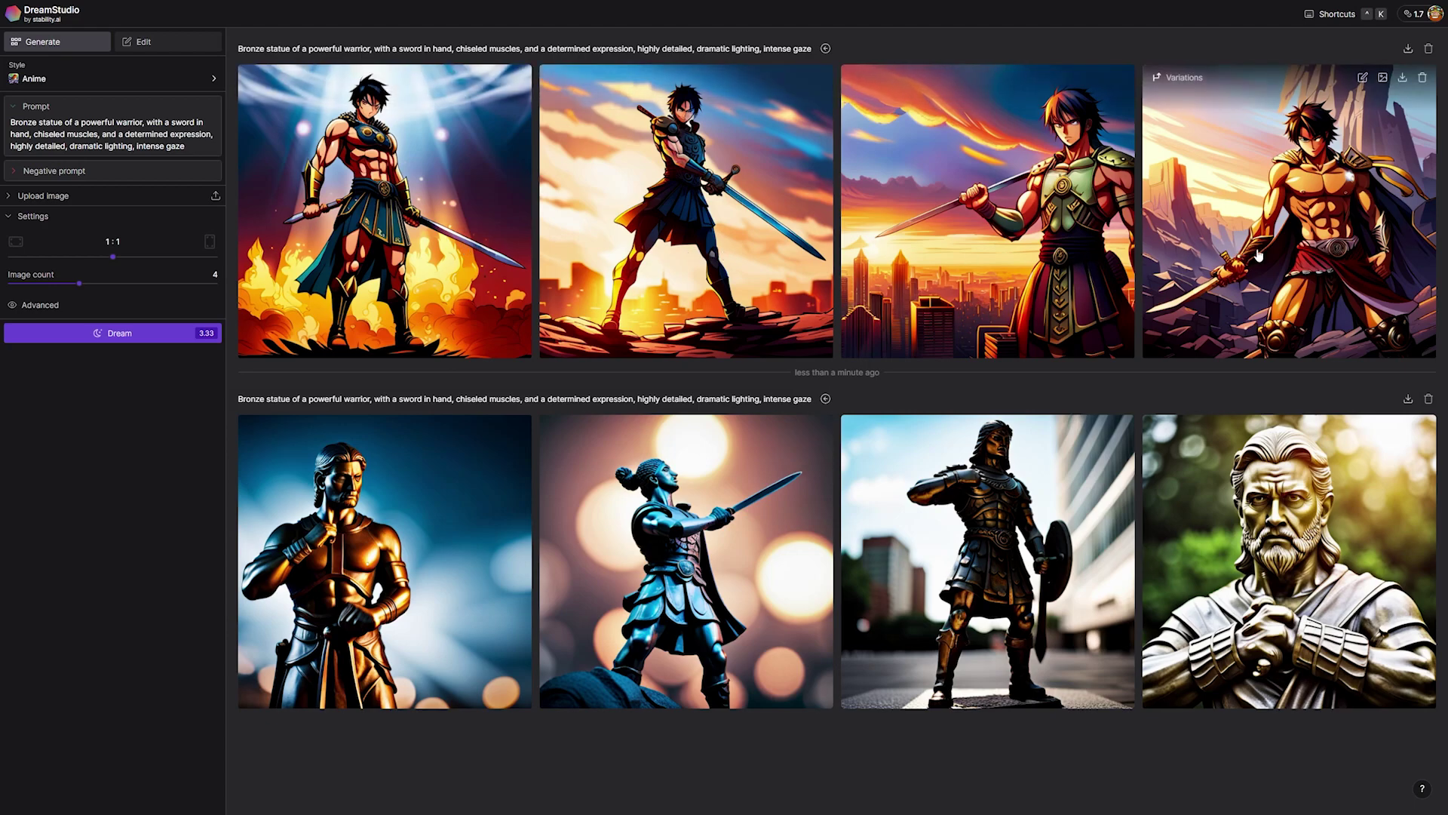
key(ctrl+a)
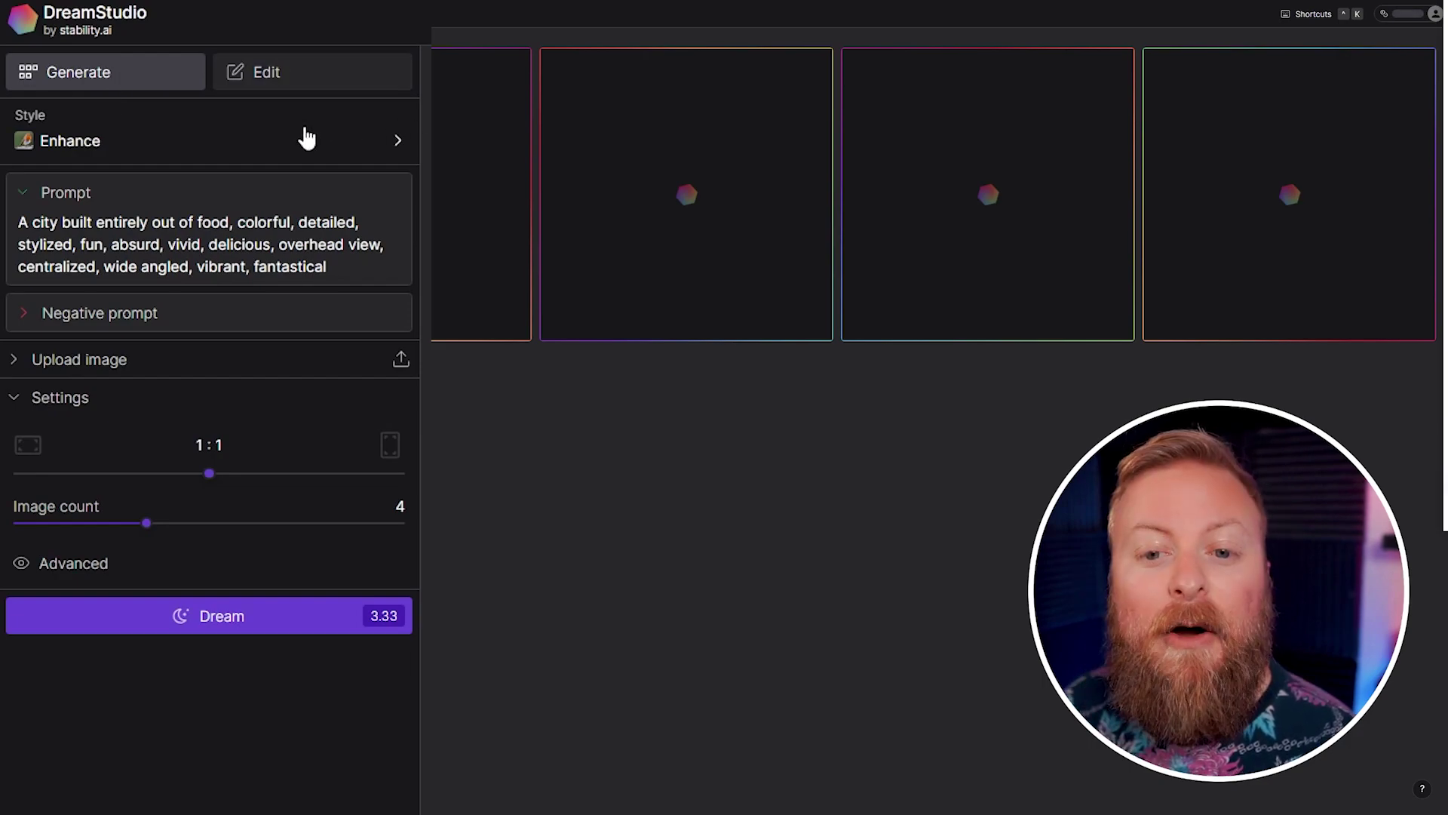
Browse through the list of image styles
click(196, 145)
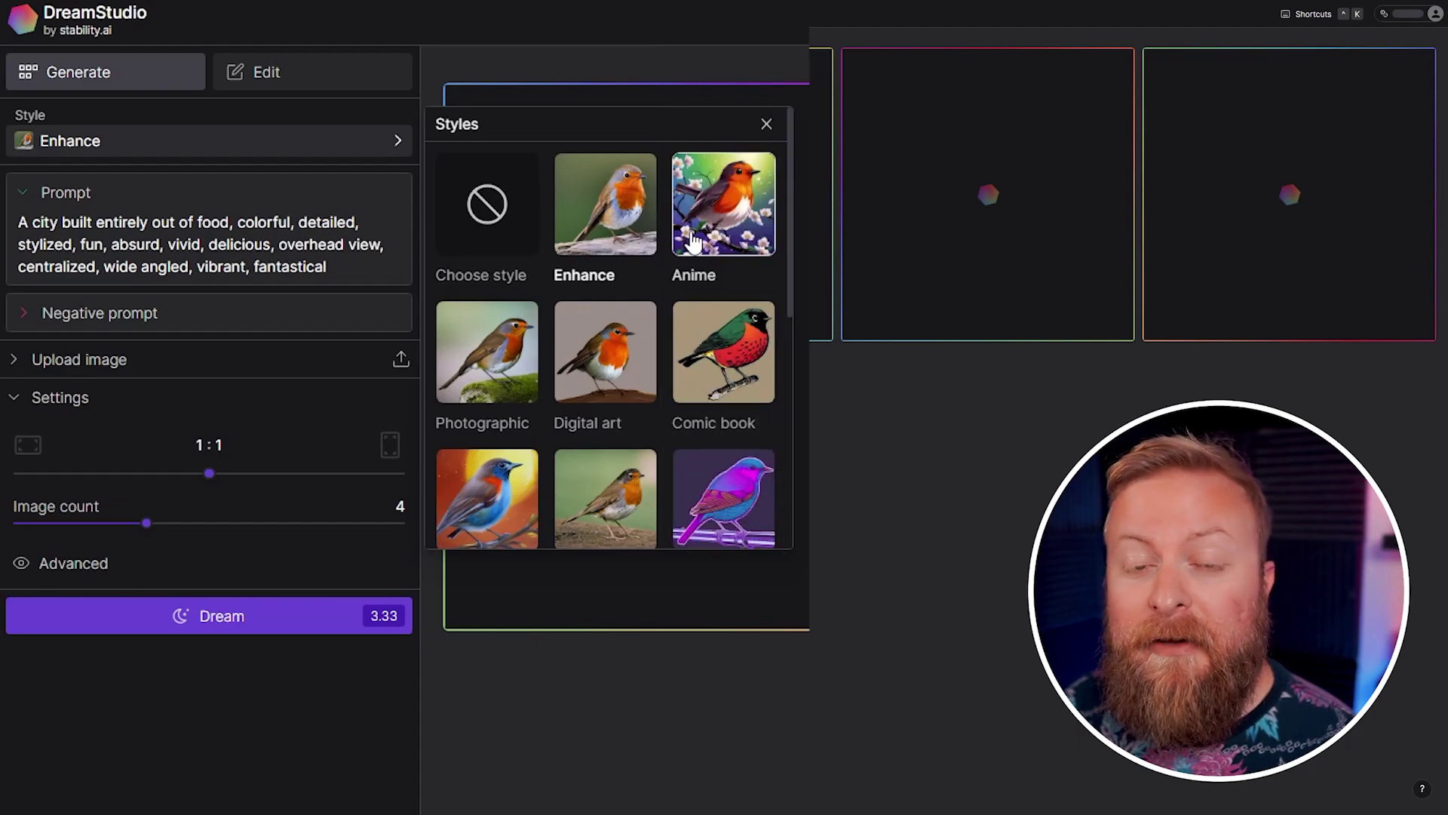
scroll(692, 241, down, 5)
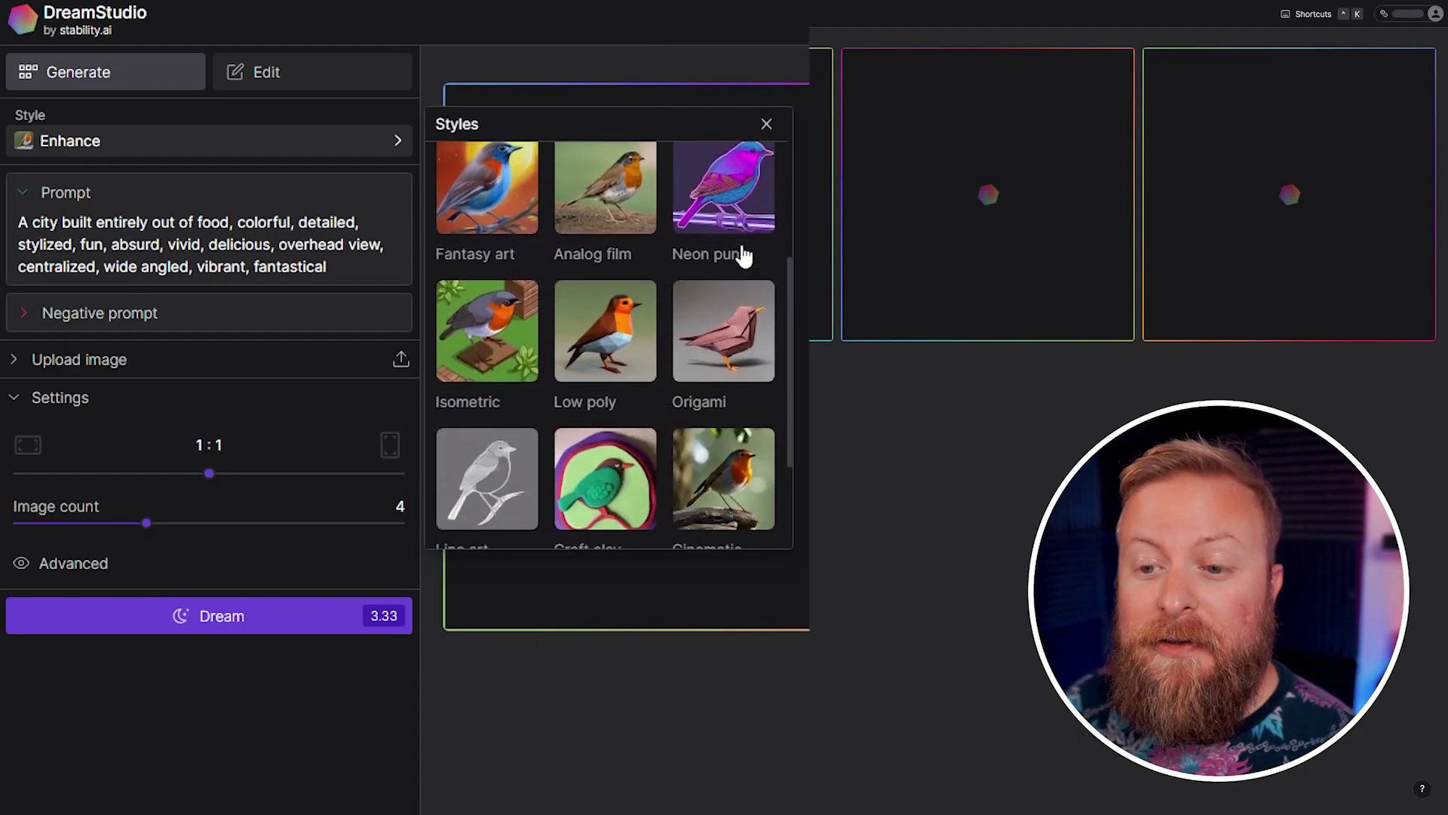
scroll(711, 286, down, 2)
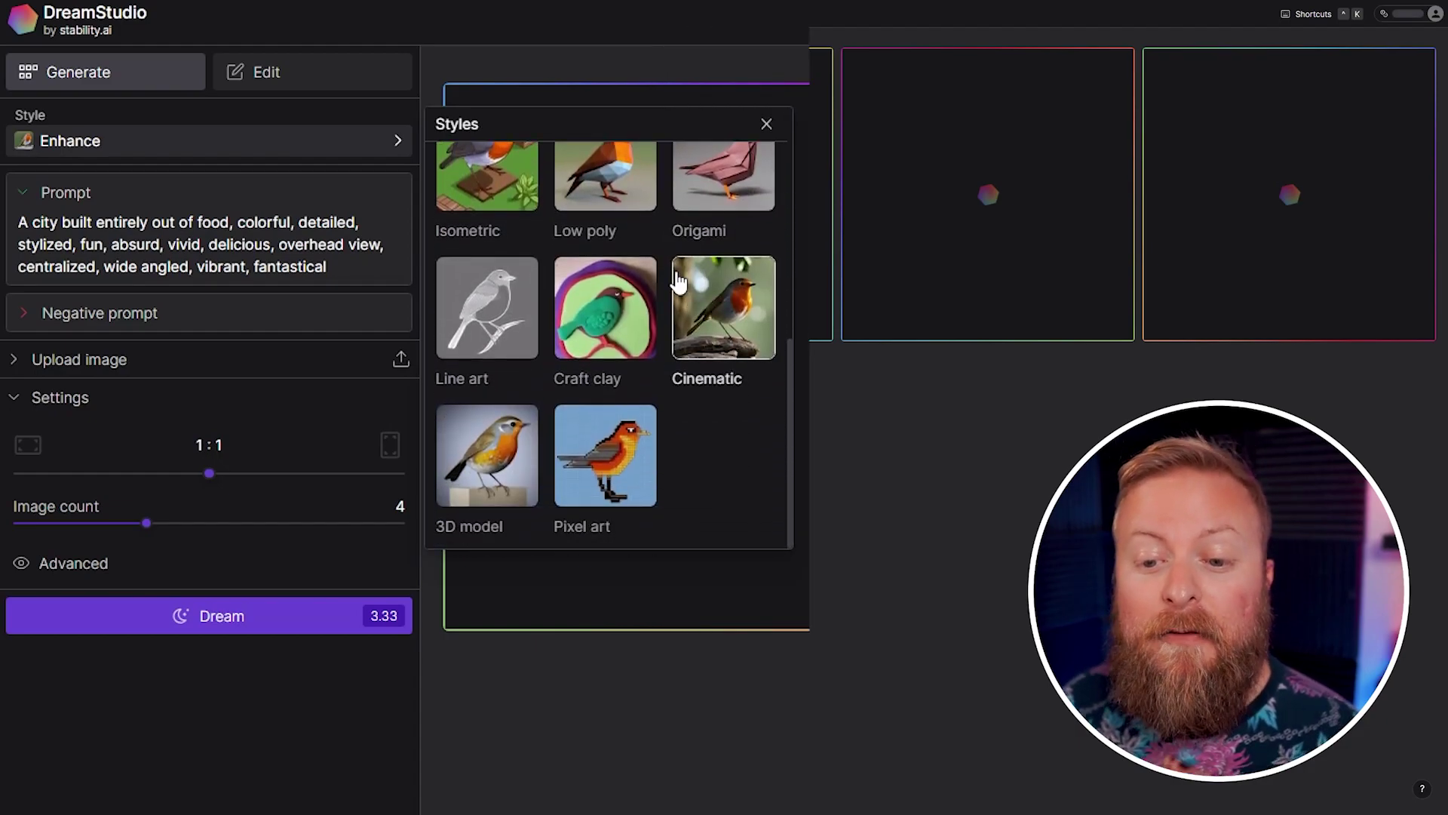
scroll(671, 317, up, 7)
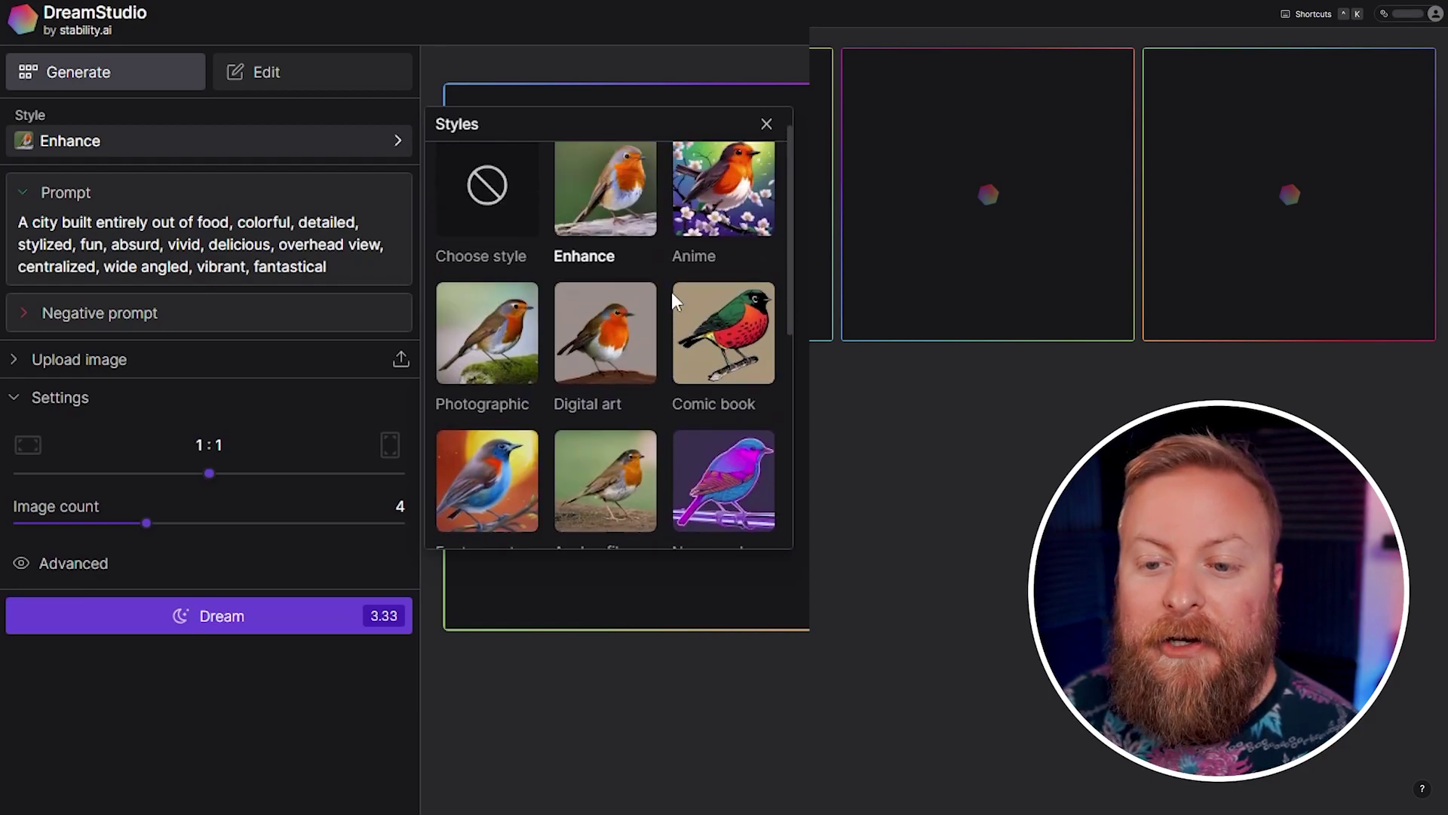
Select the prompt text and expand the Negative prompt and Upload image sections
triple_click(355, 257)
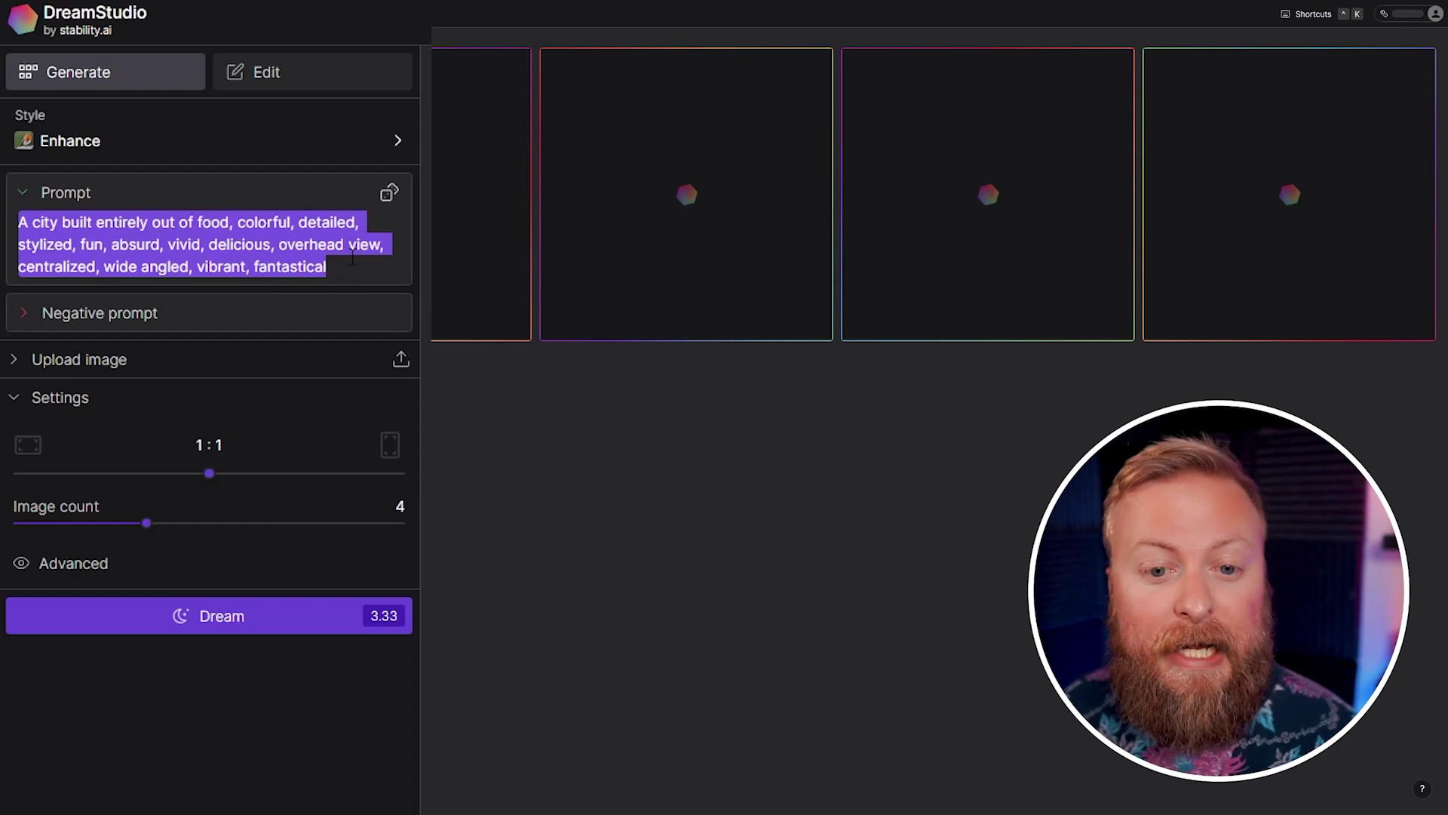
click(119, 320)
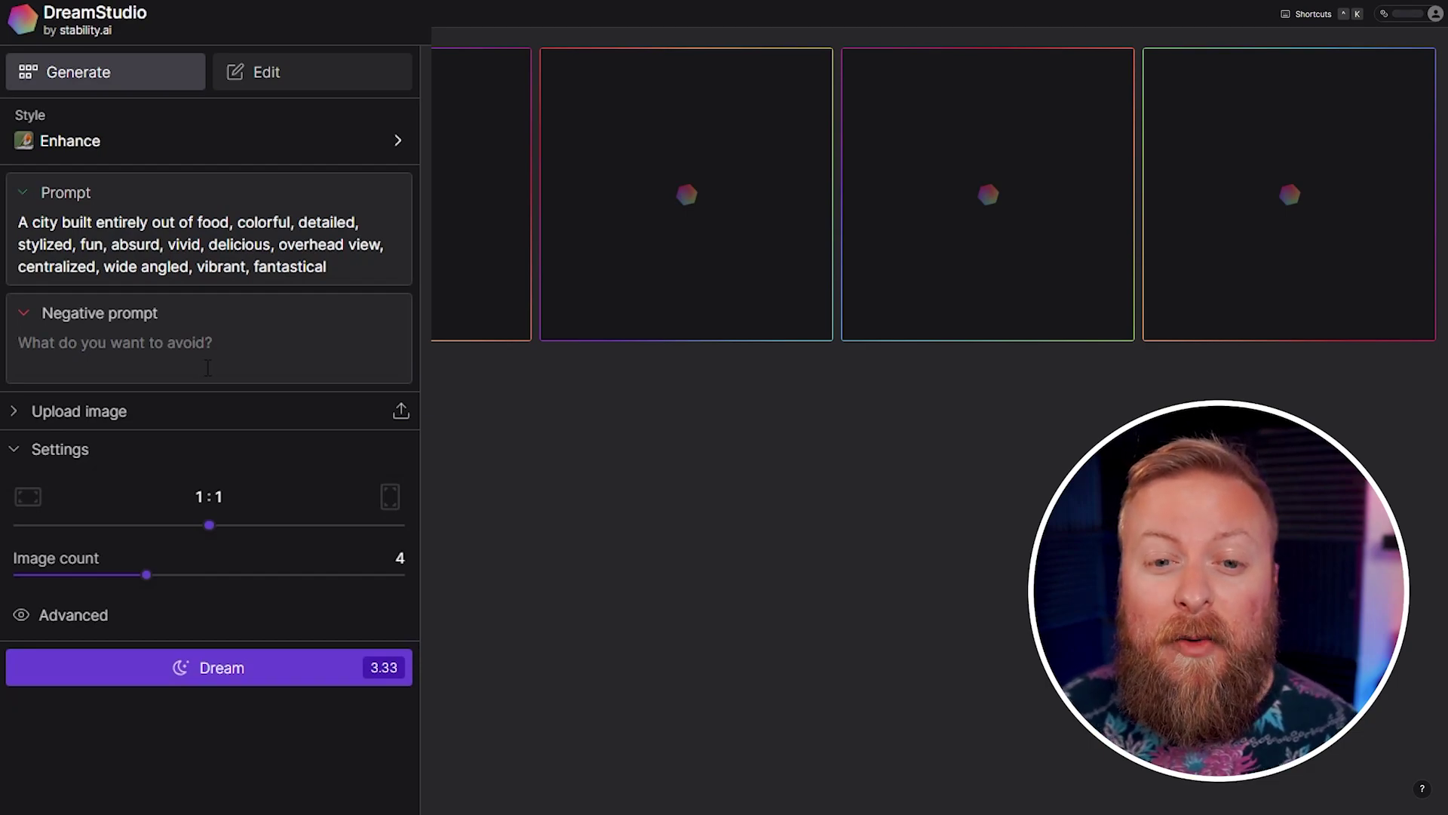
click(104, 414)
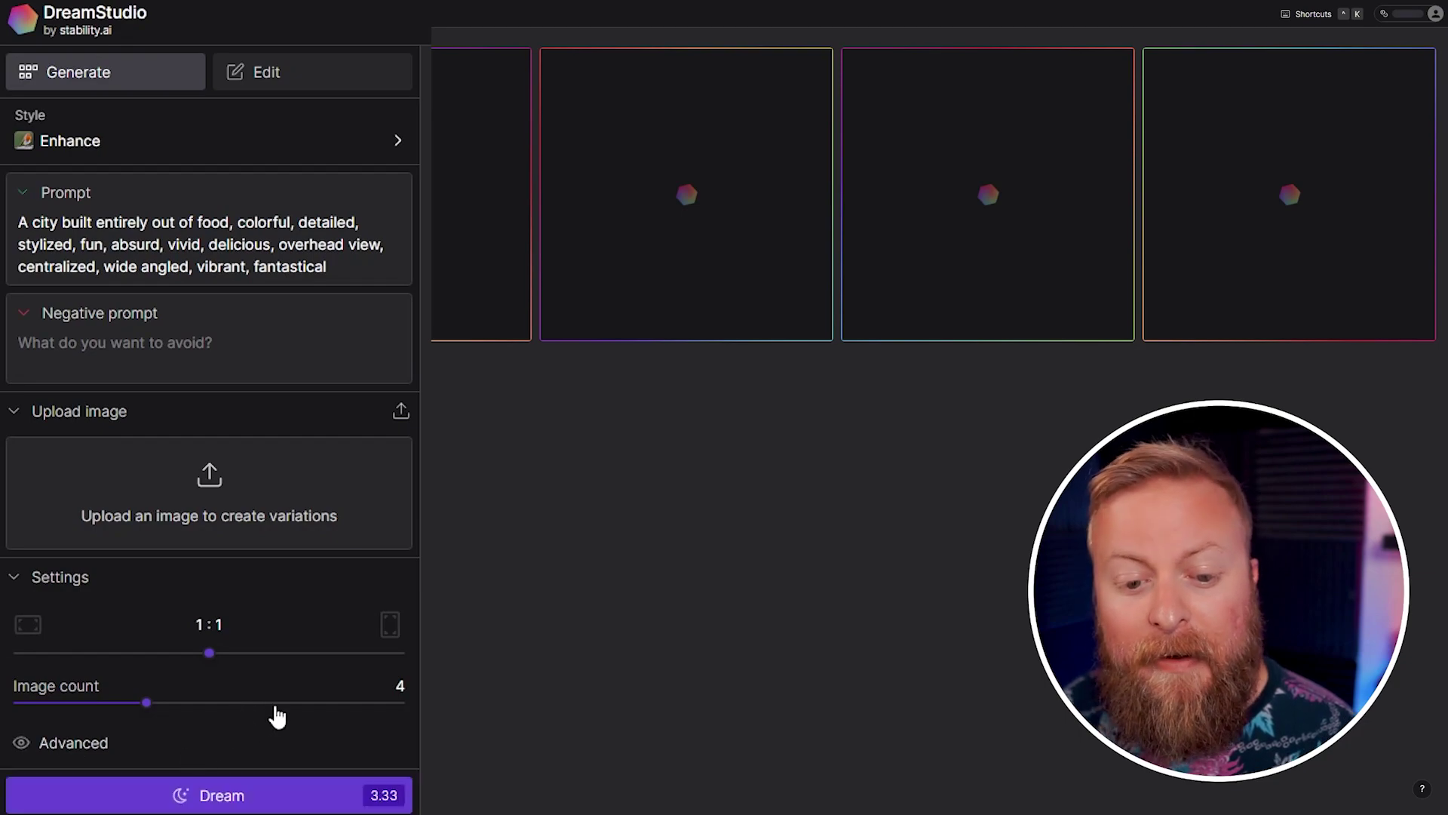
Expand Advanced settings and inspect the Prompt strength and Seed values
click(38, 743)
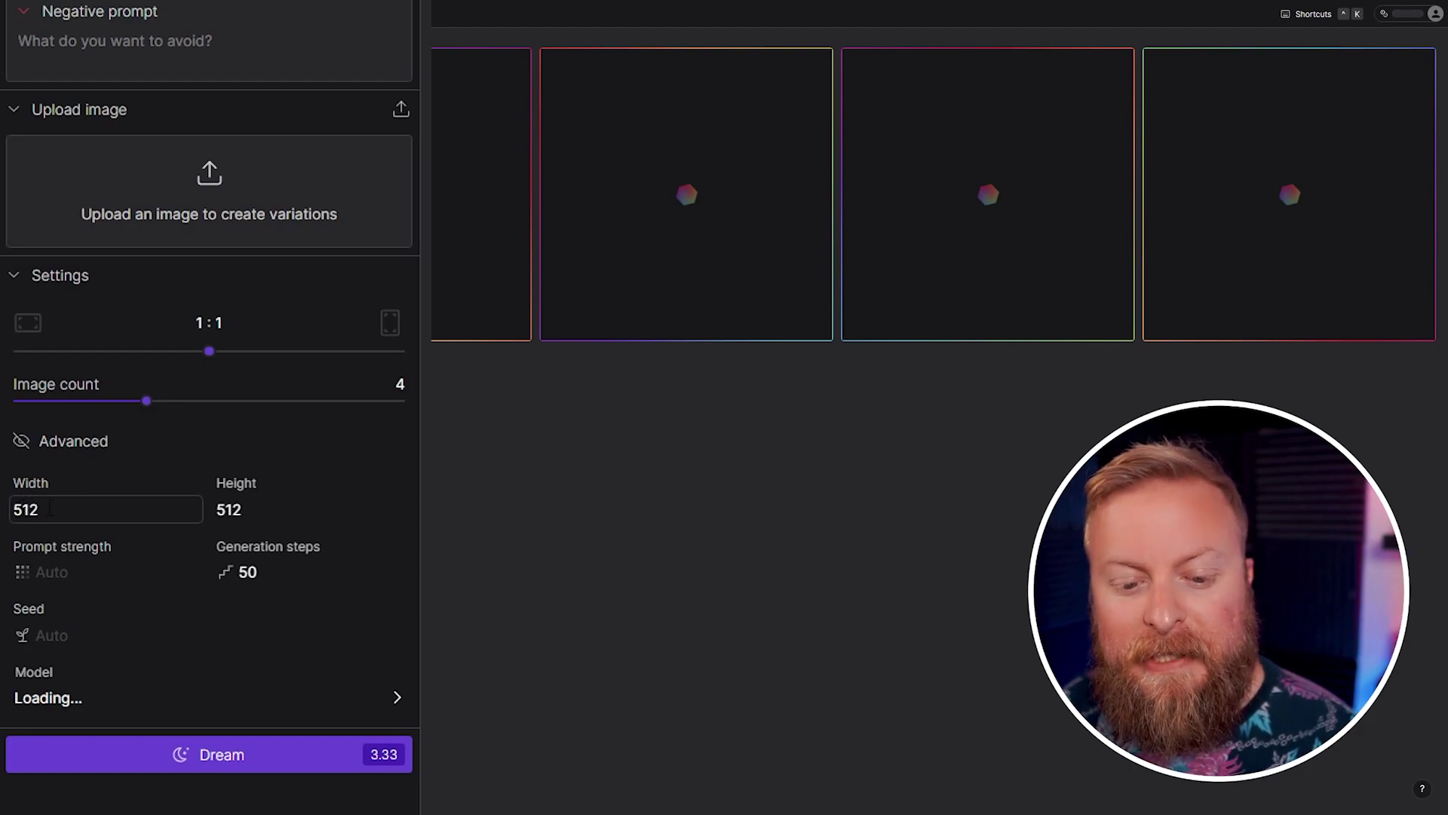
click(70, 574)
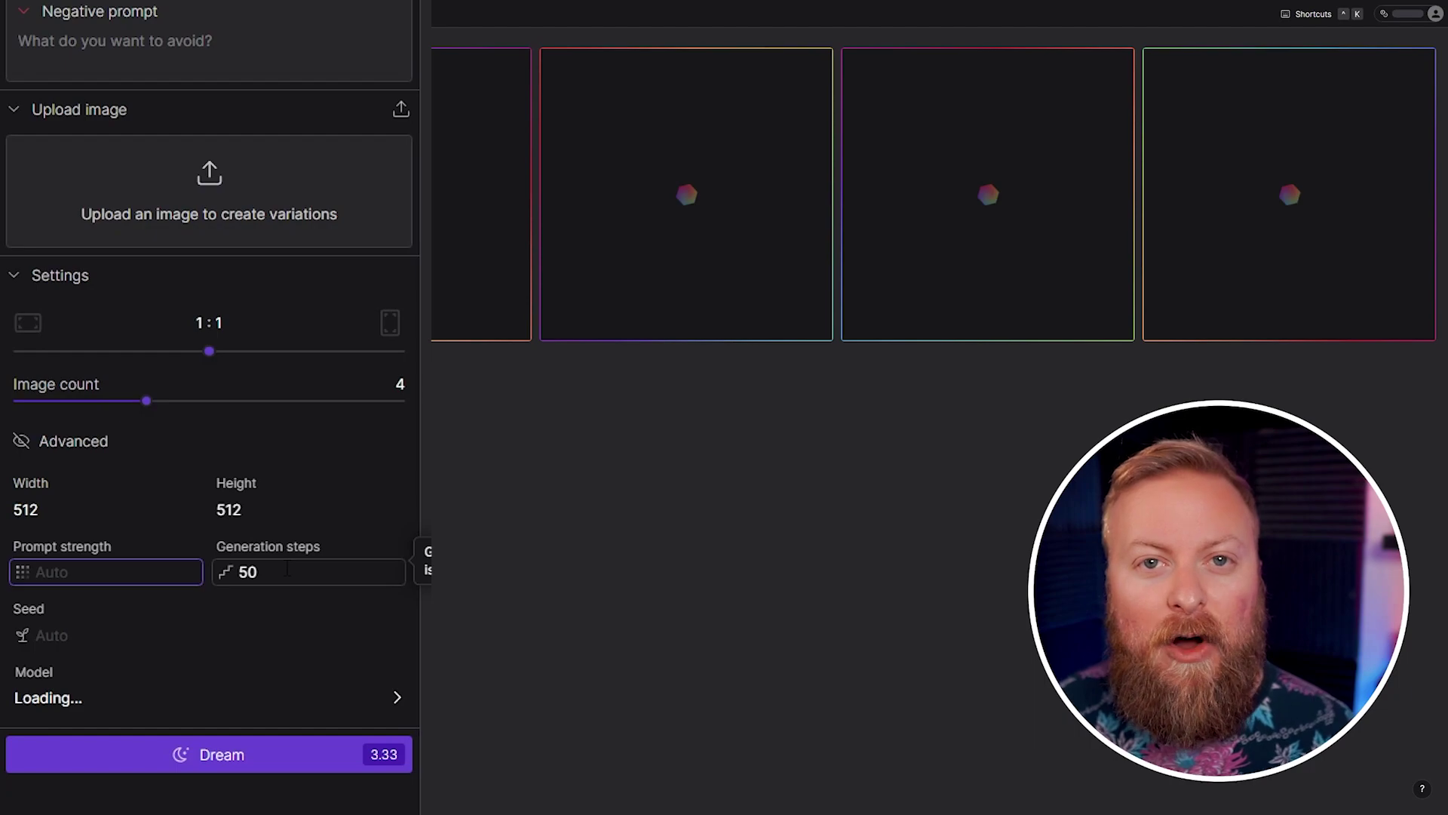
click(81, 636)
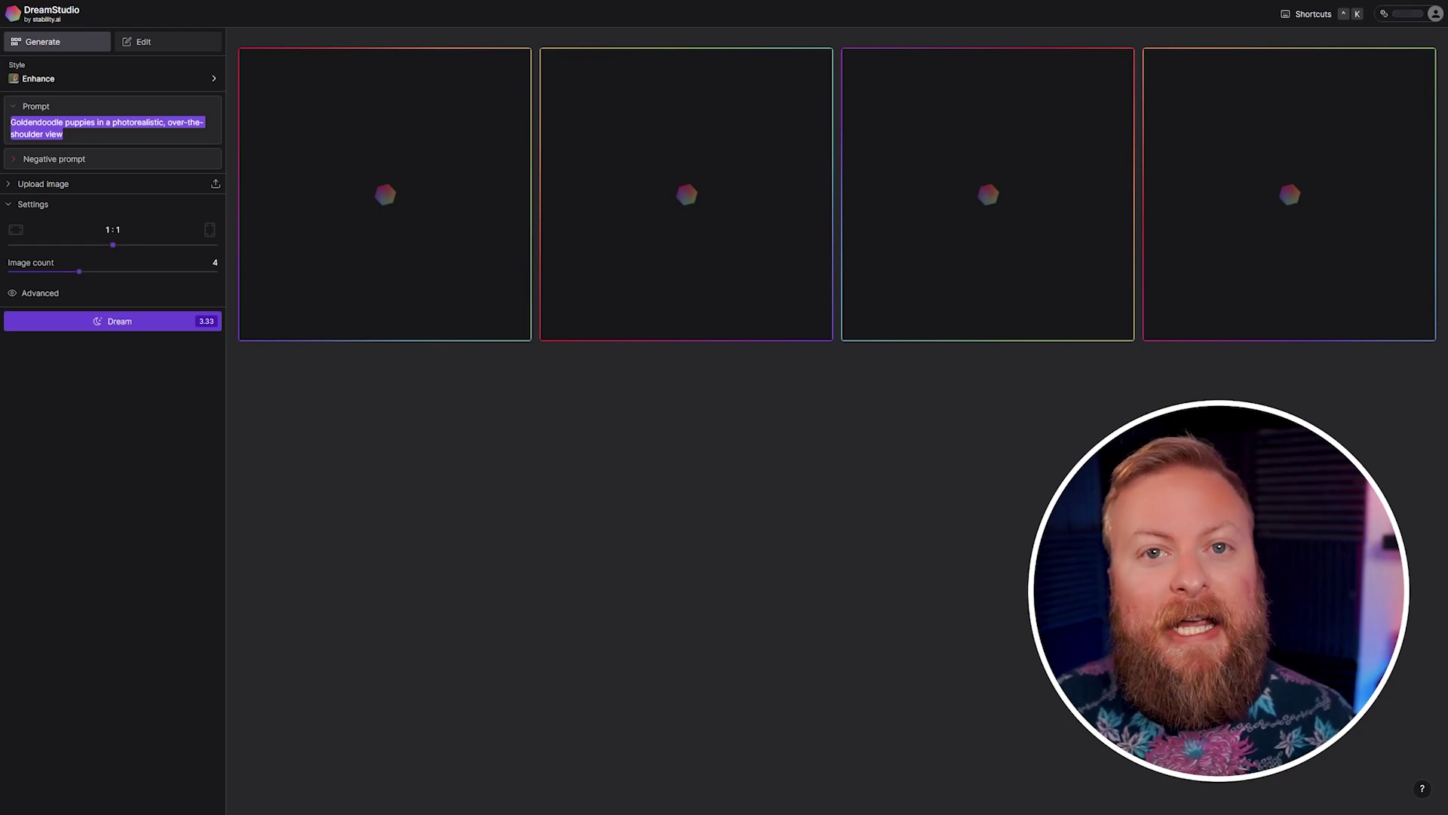
Generate four images from 'Goldendoodle puppies in a photorealistic, over-the-shoulder view'
click(64, 134)
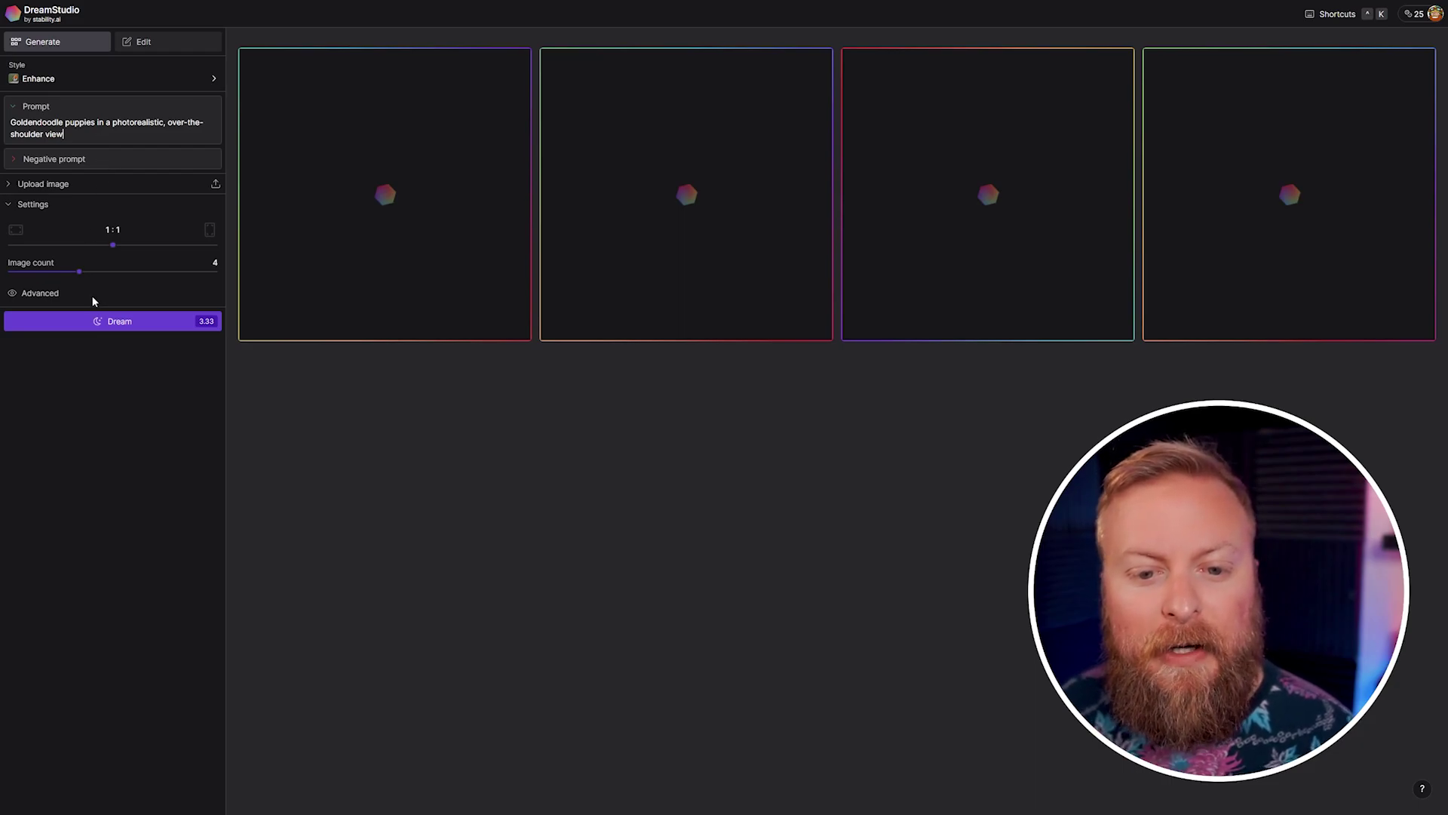
click(113, 320)
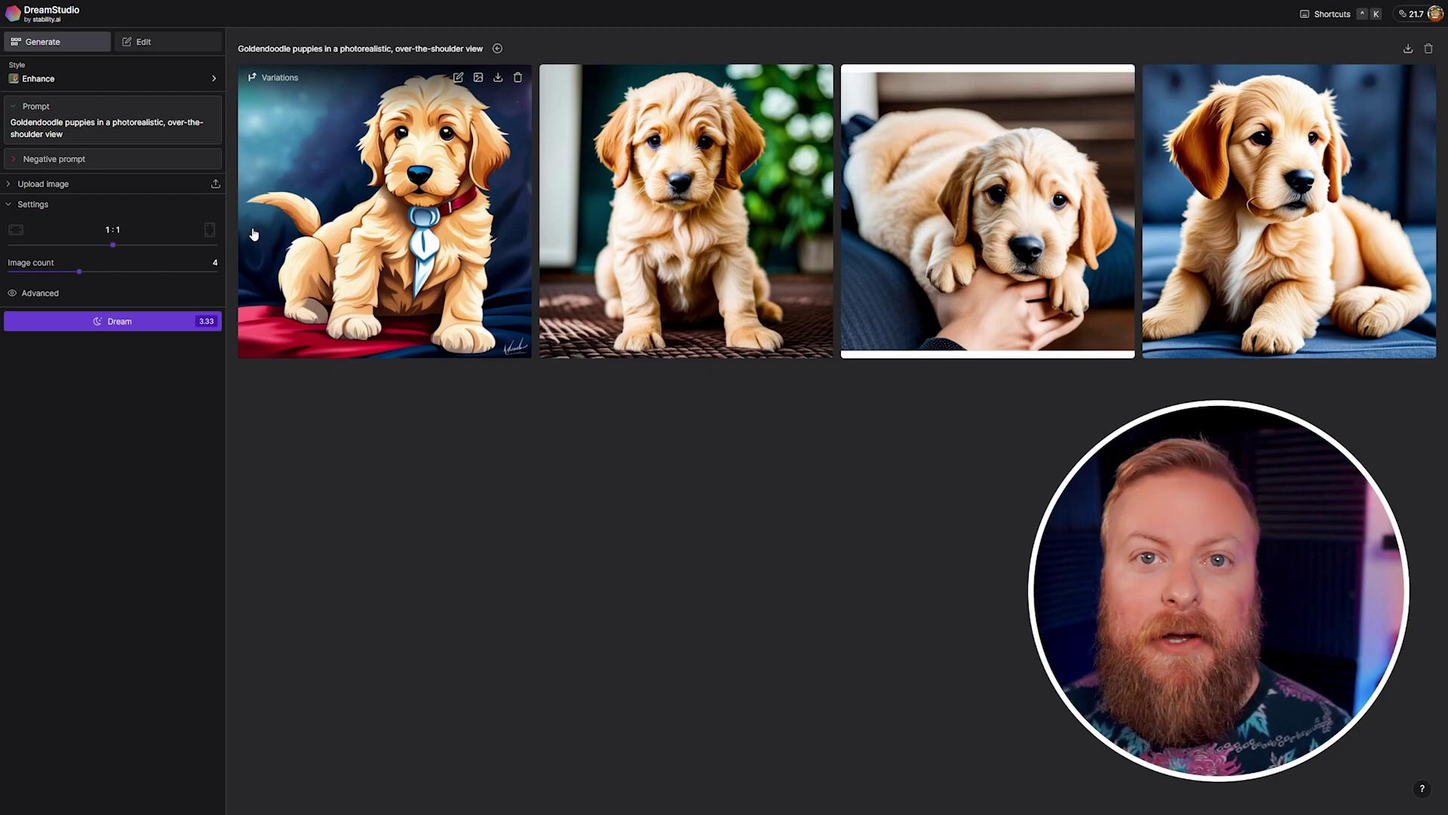
Replace the prompt with the pasted lake-and-mountains Goldendoodle description and generate four images
triple_click(106, 128)
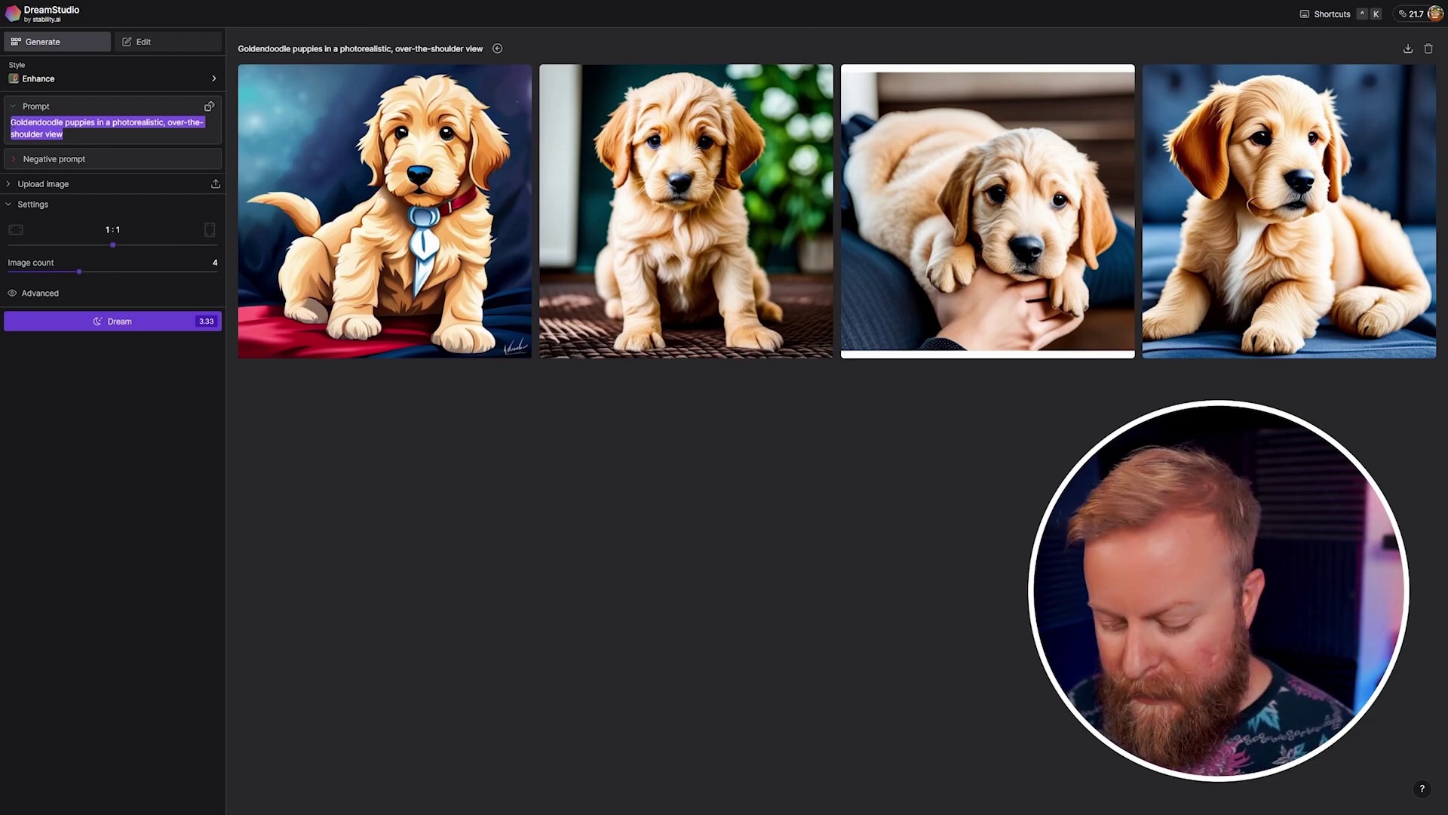
key(ctrl+v)
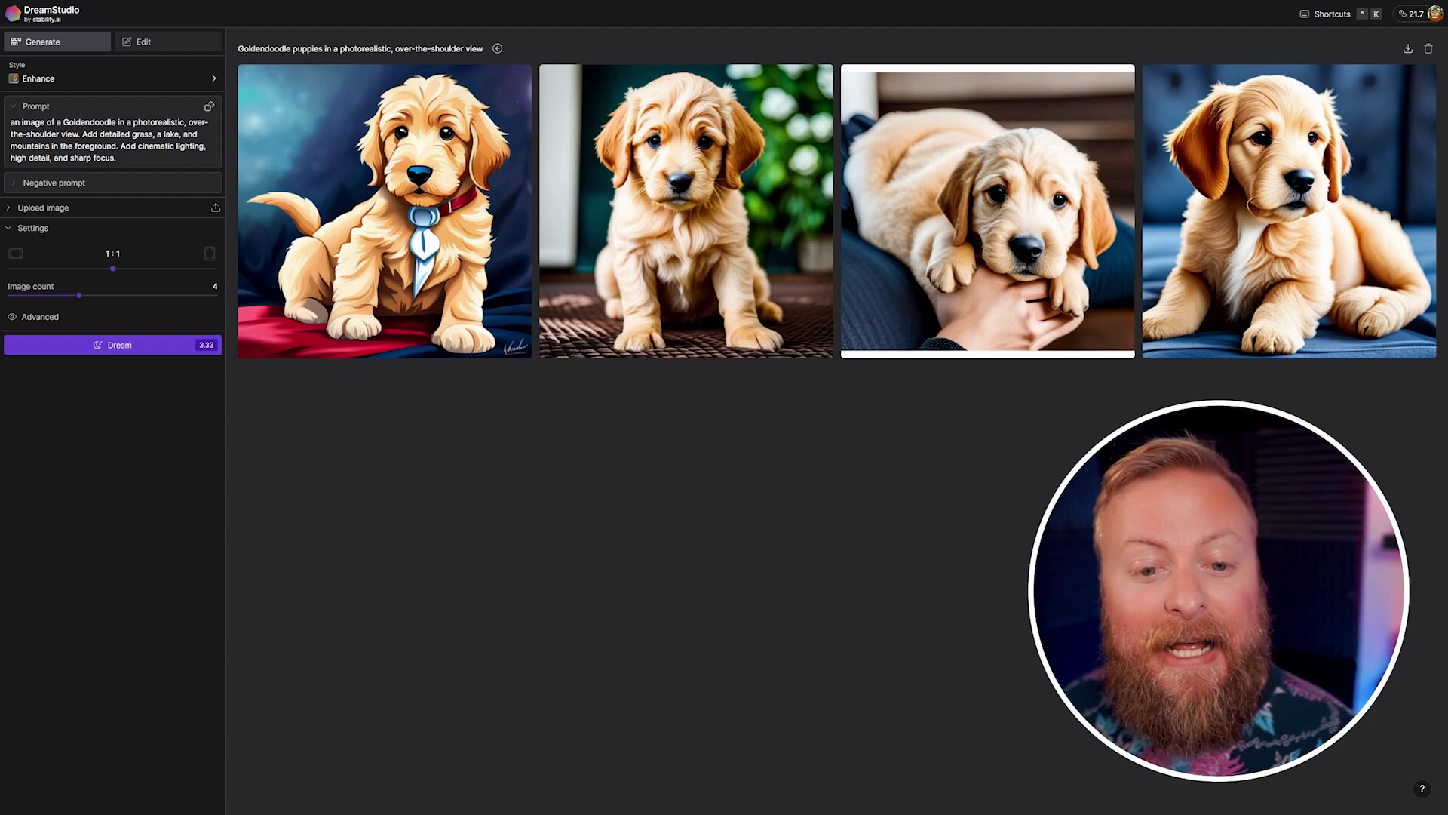
click(119, 345)
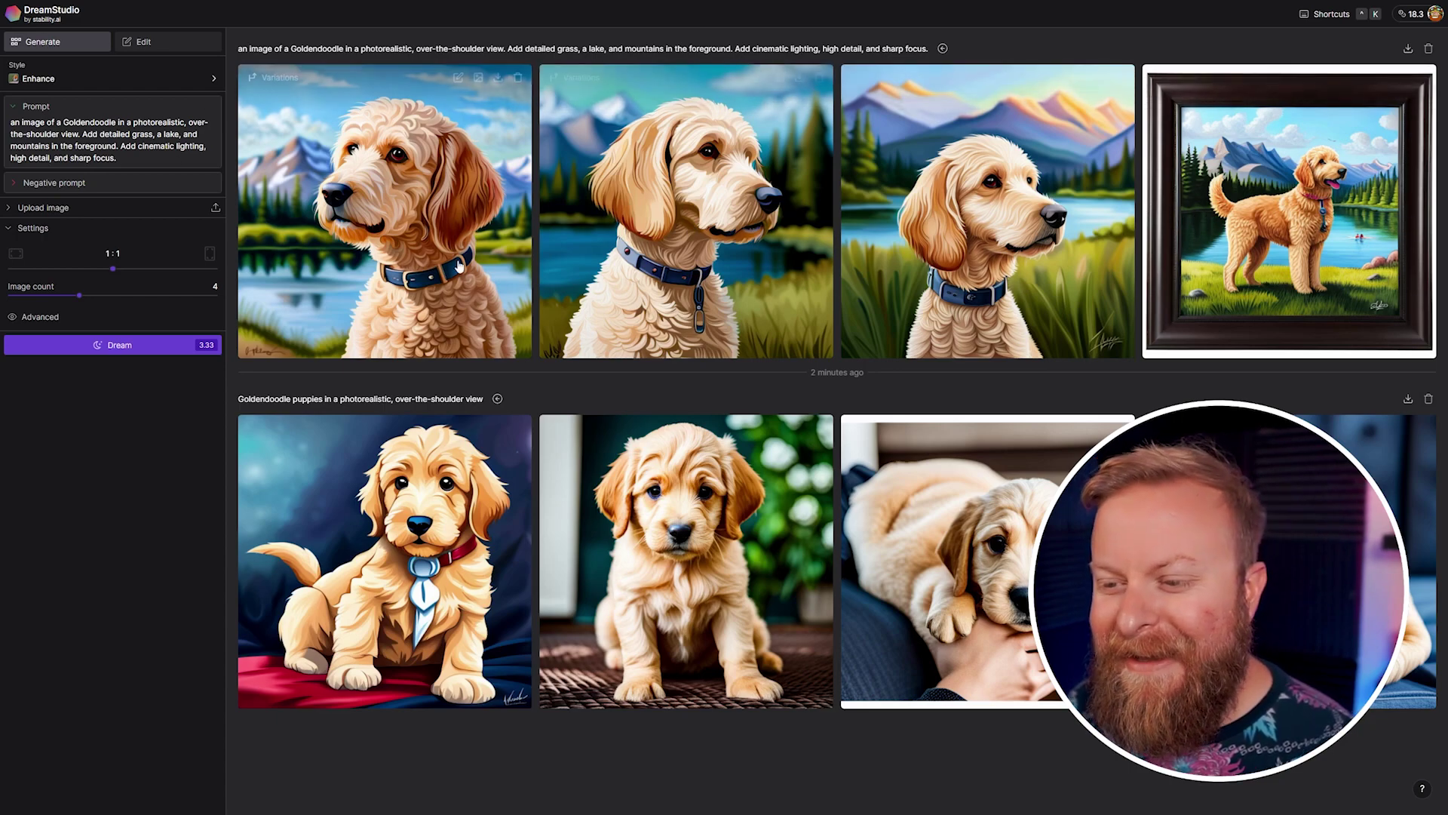
Regenerate the Goldendoodle lake scene in the Photographic style and compare it with earlier rows
click(149, 84)
scroll(264, 181, down, 1)
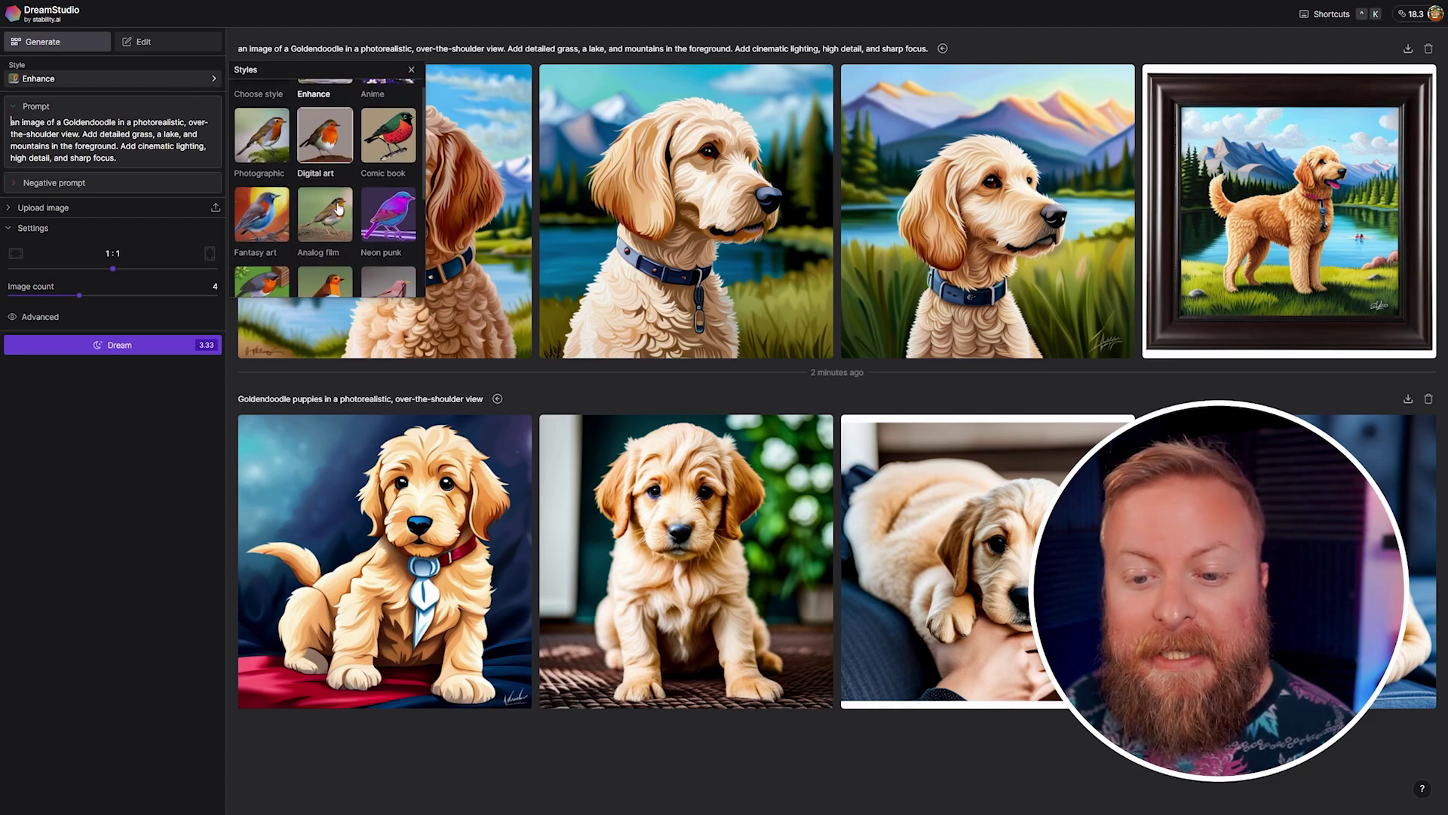
scroll(275, 218, up, 1)
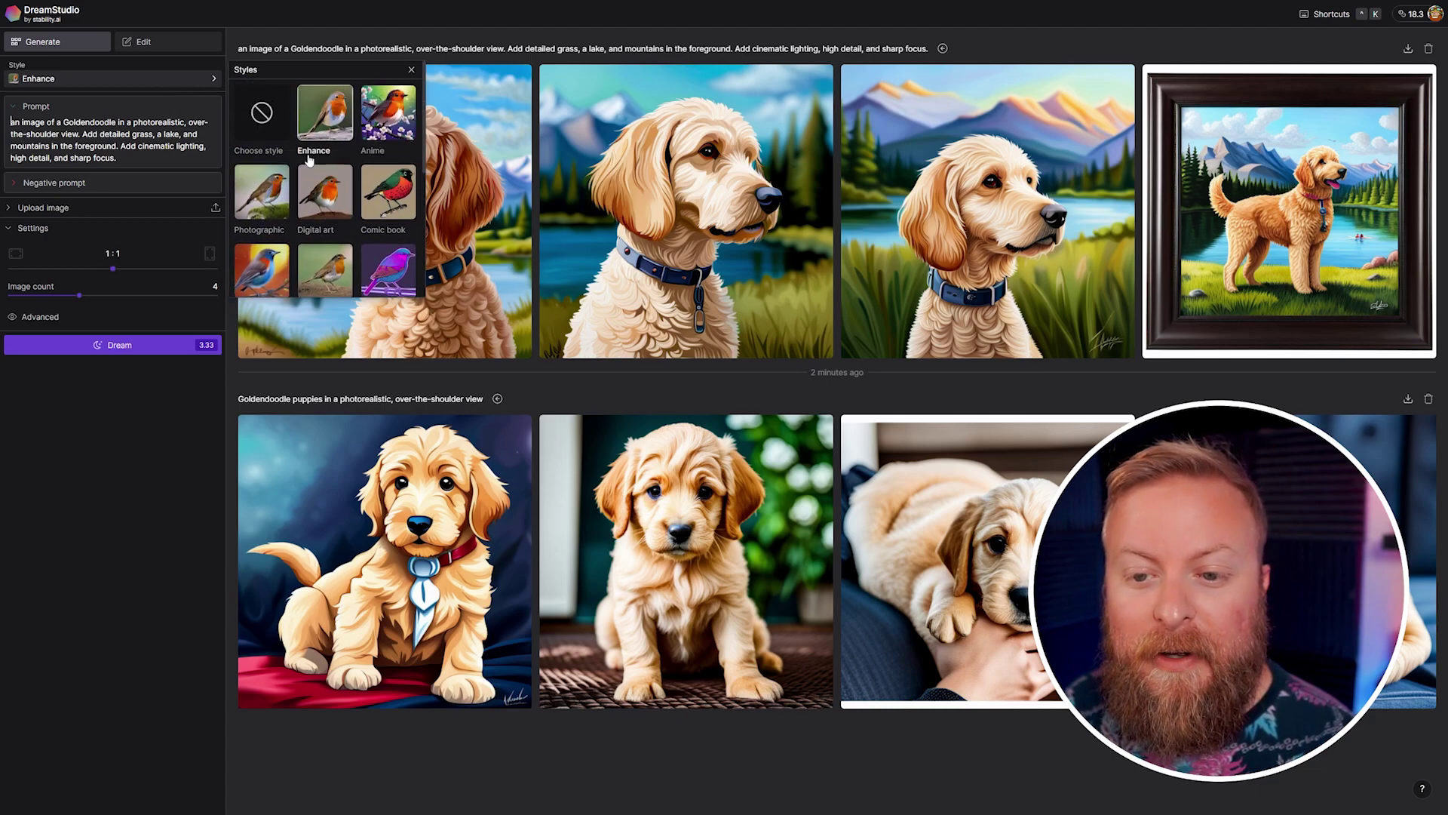
click(262, 193)
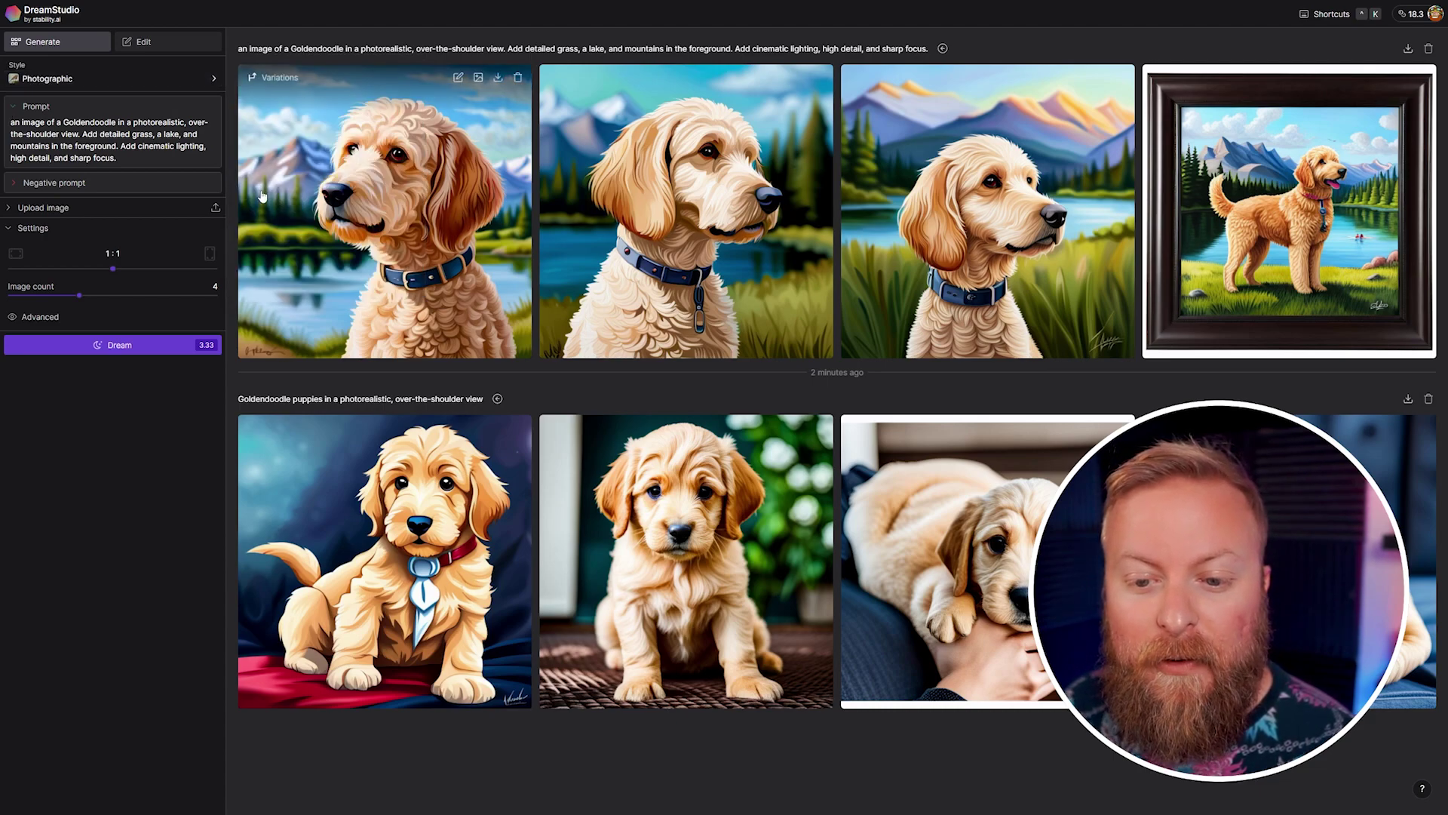
click(119, 348)
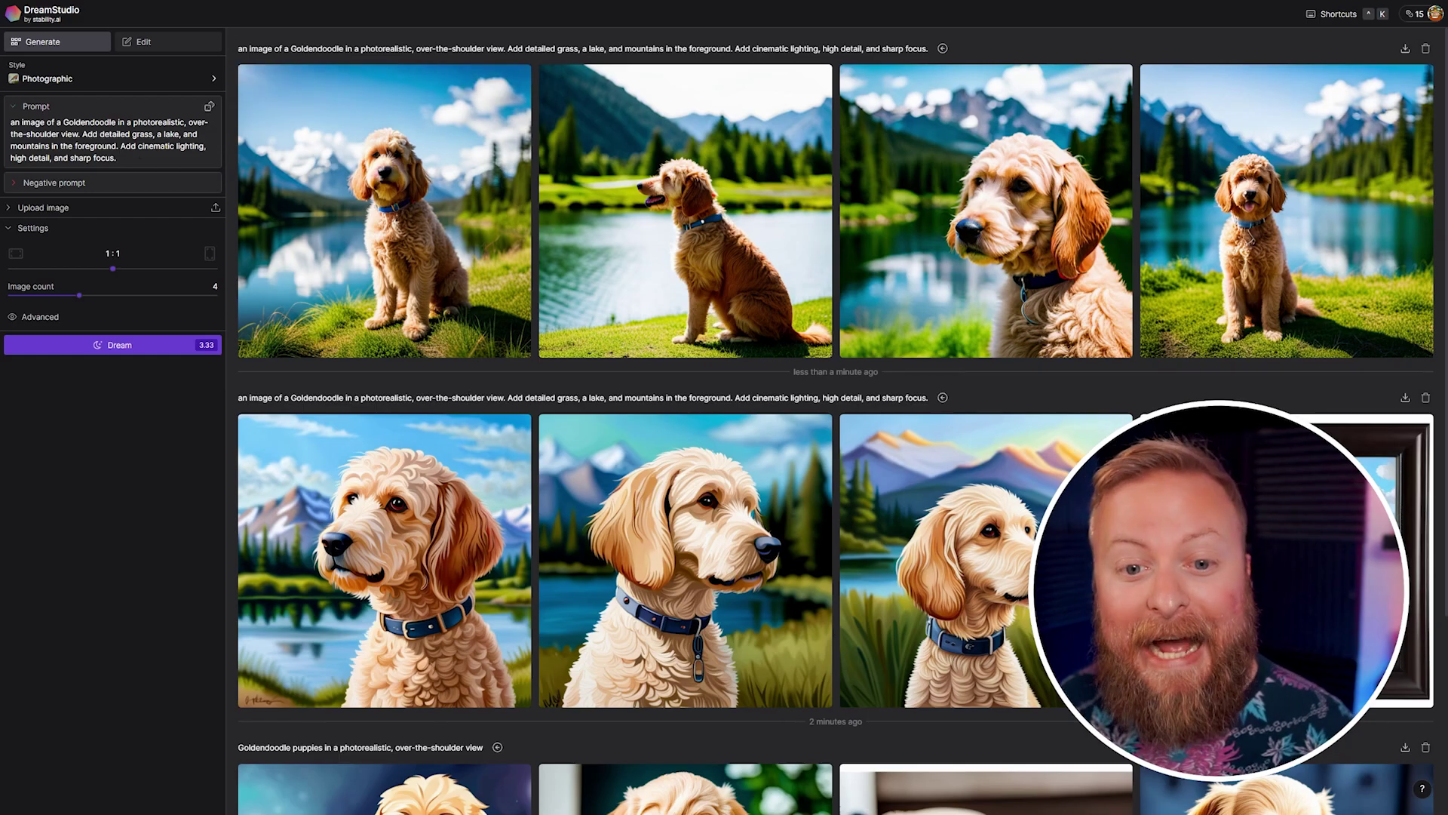
scroll(347, 261, down, 4)
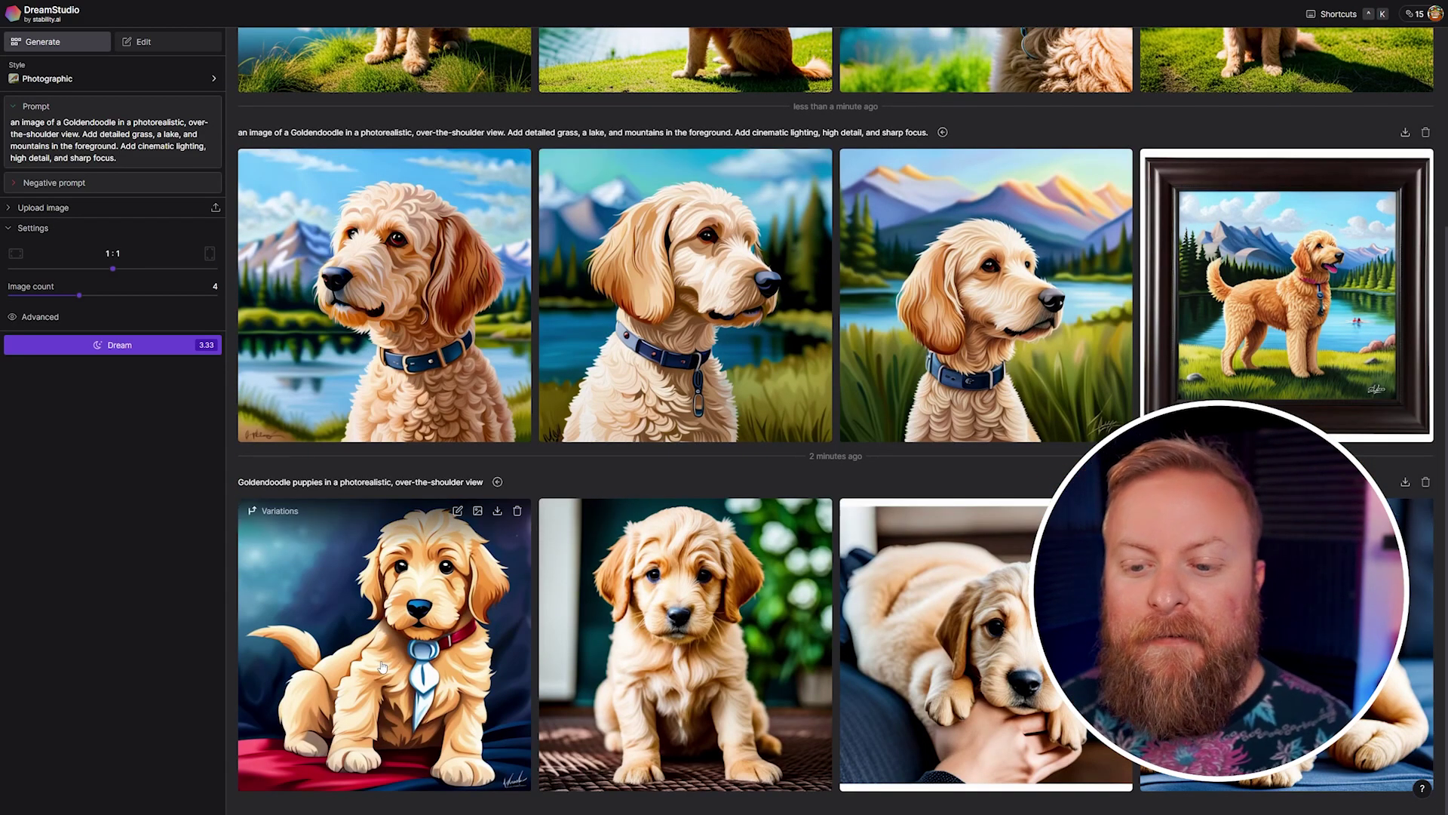
scroll(383, 666, up, 4)
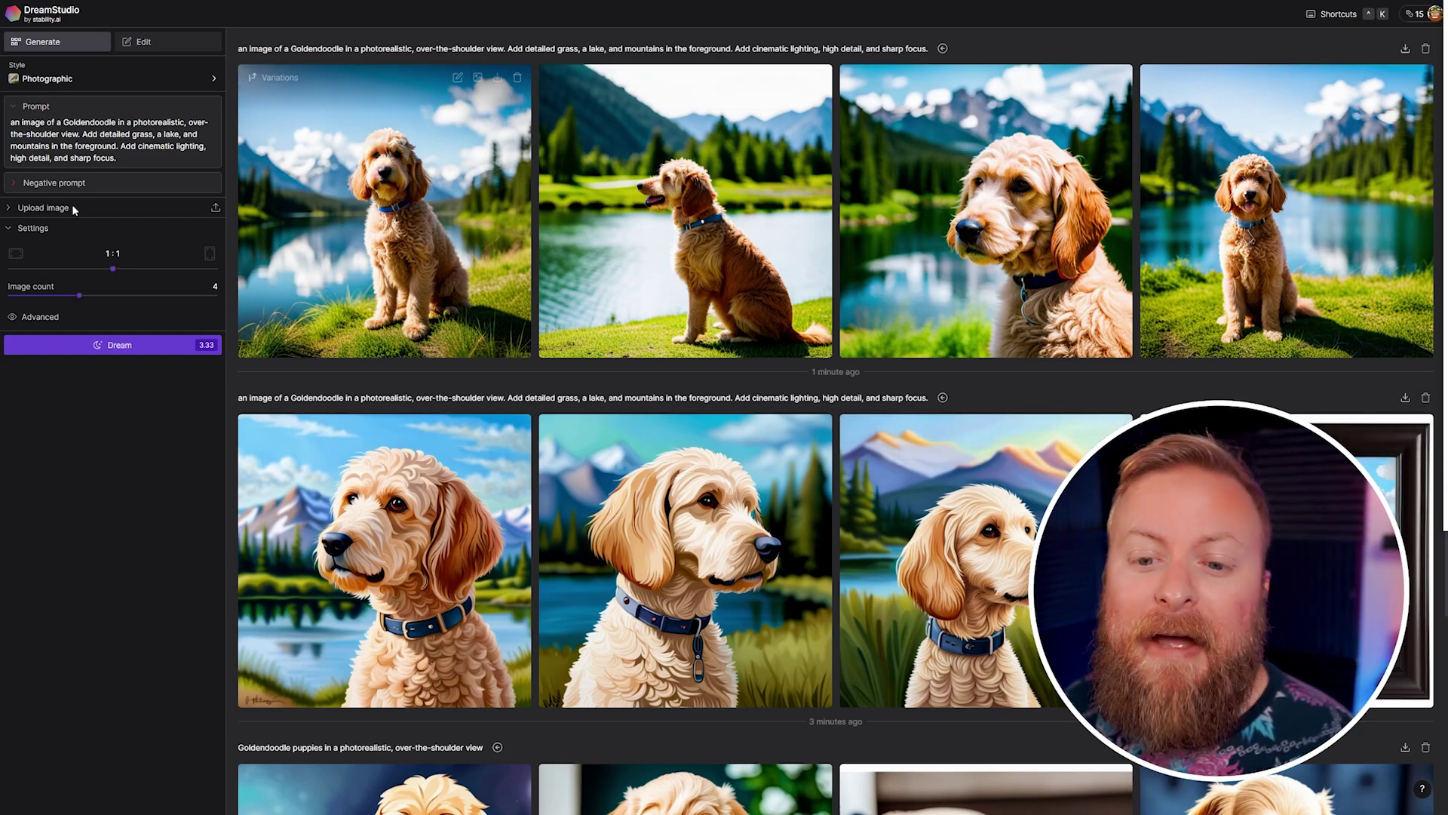
Change generation steps from 50 to 100 and generate another photographic lake batch
click(67, 184)
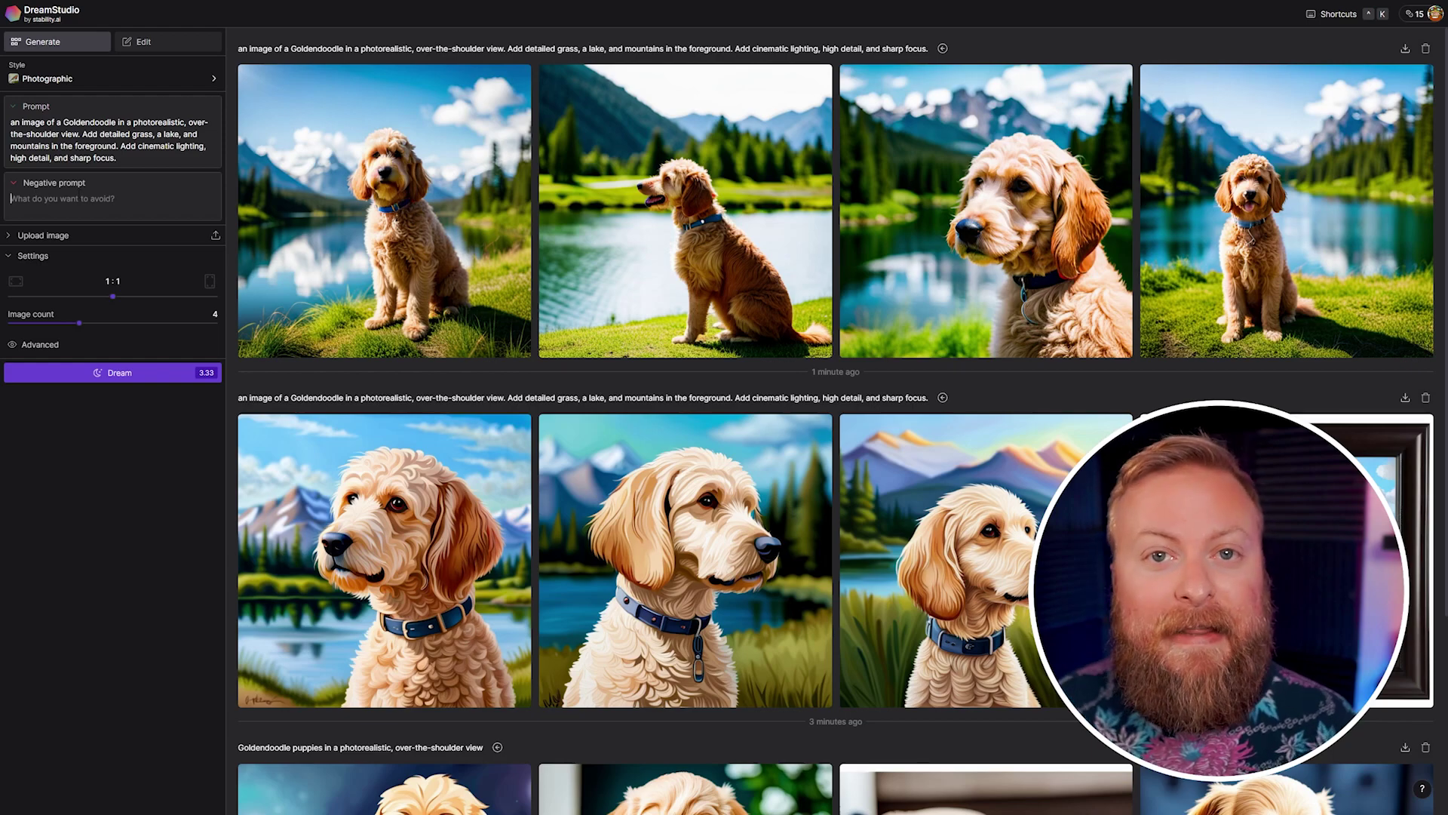
click(38, 344)
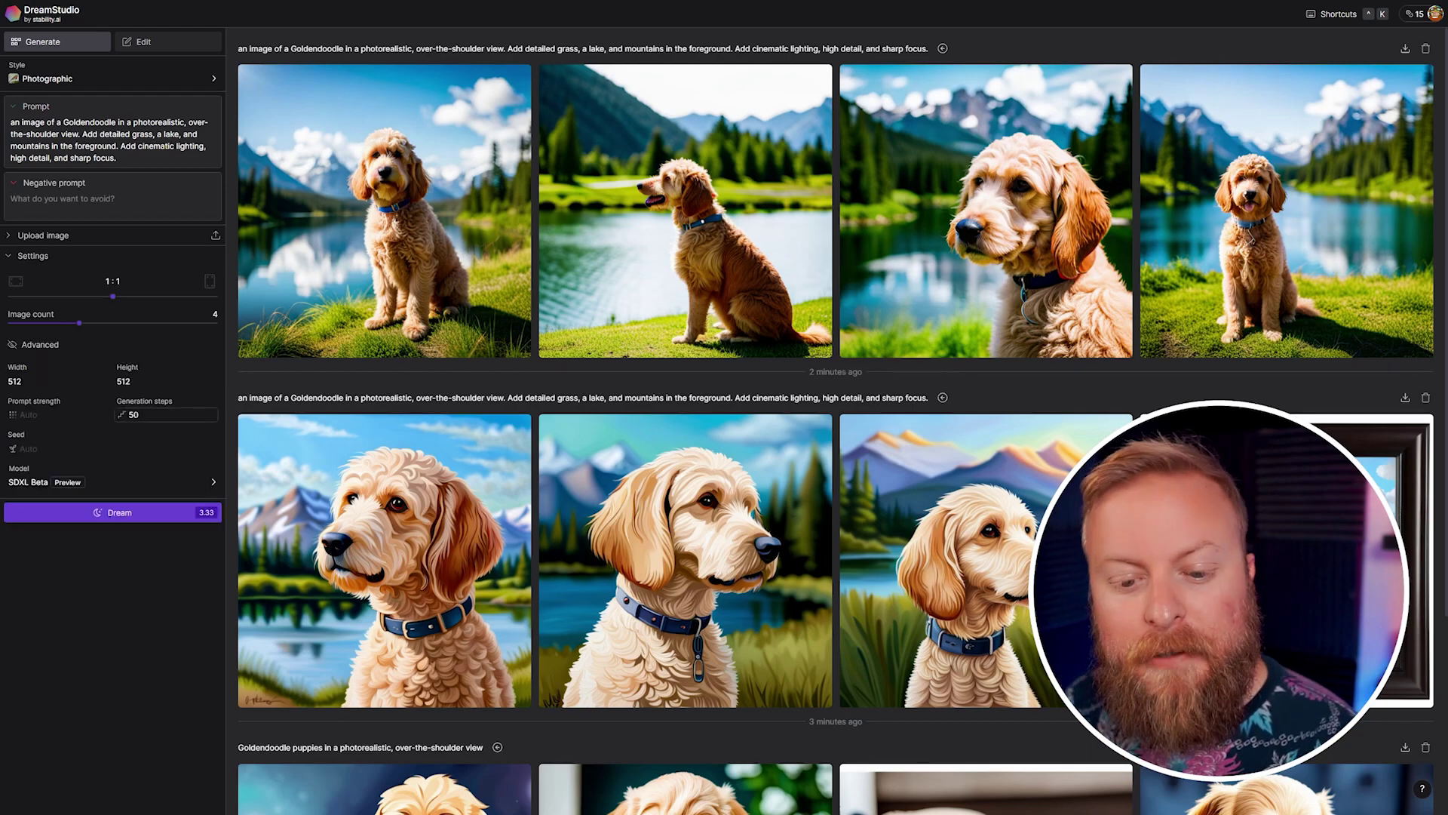
double_click(132, 413)
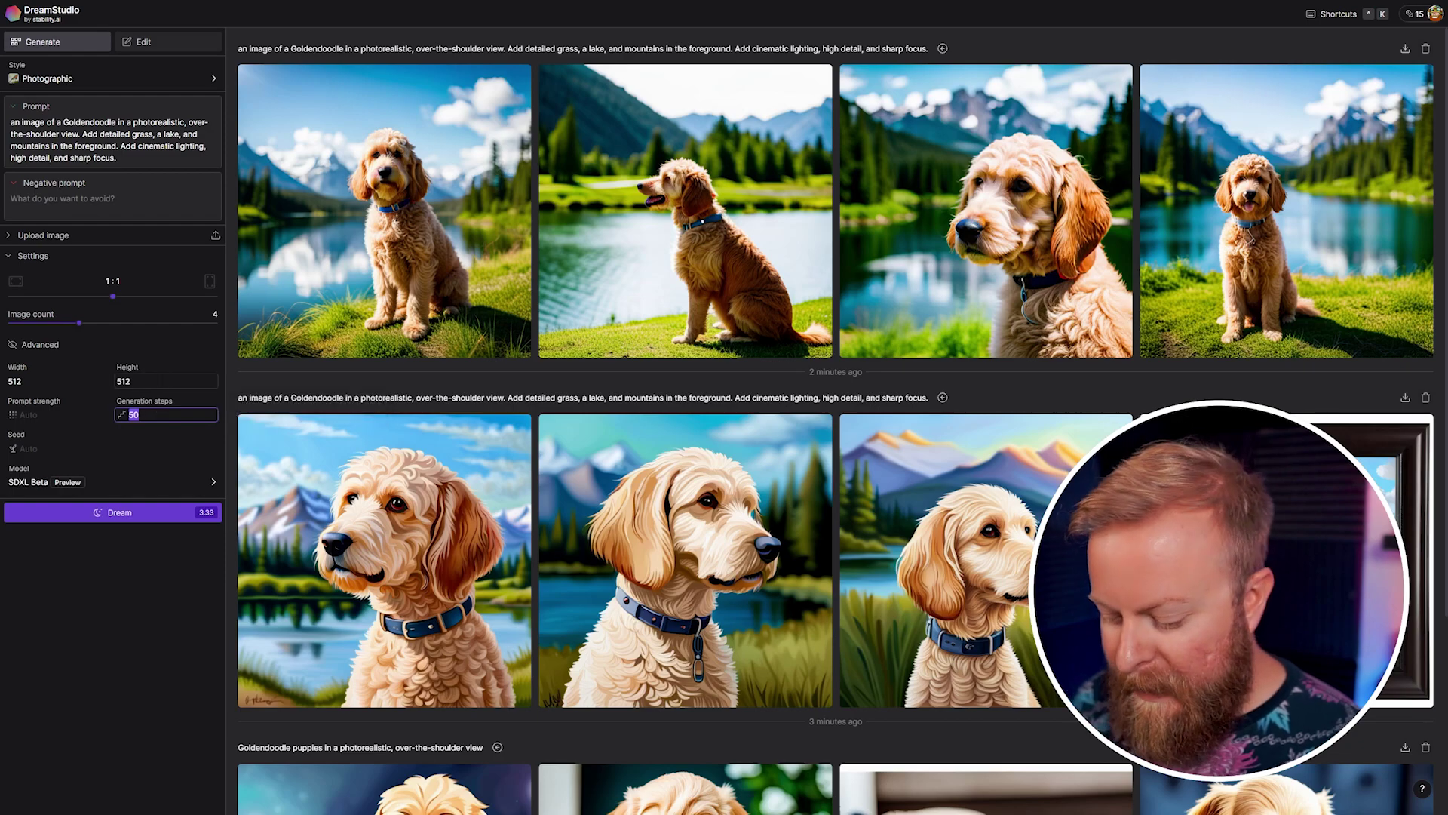
text(100)
click(145, 512)
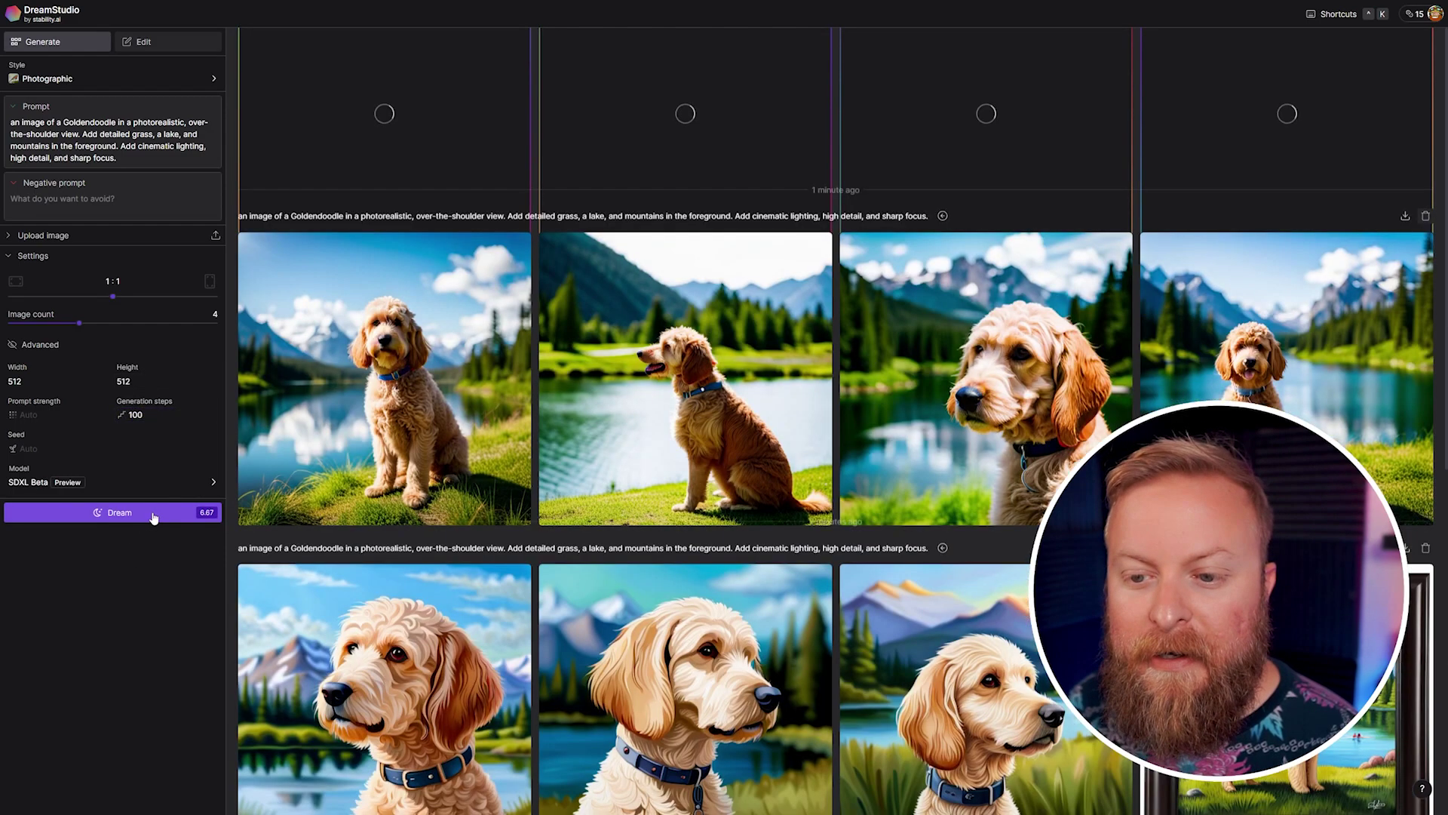